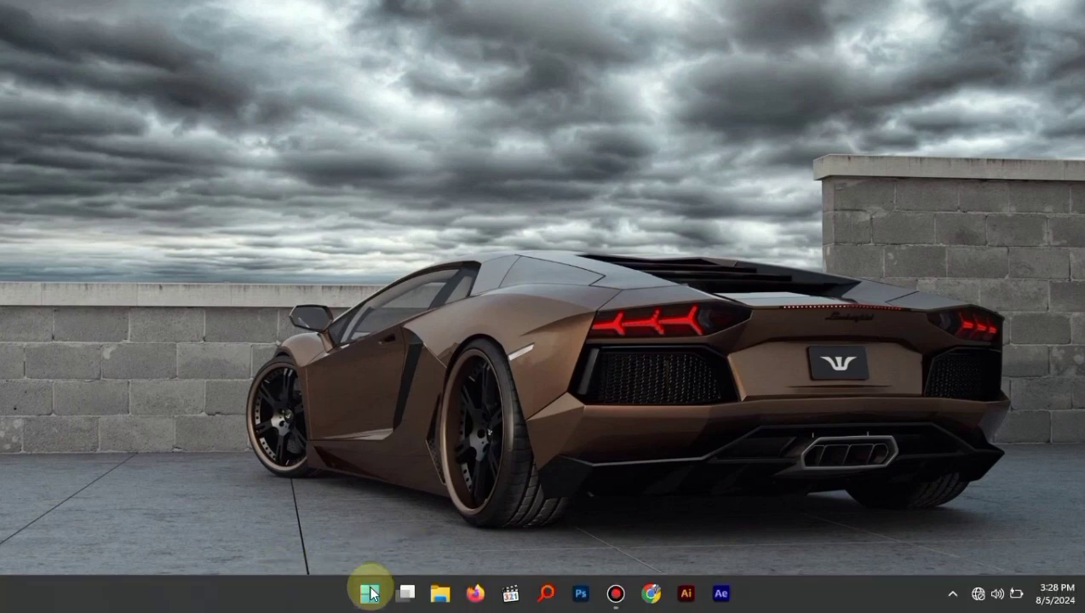
# Step: Search the Start menu for "settings", open the Settings app and maximize its window
pyautogui.click(372, 596)
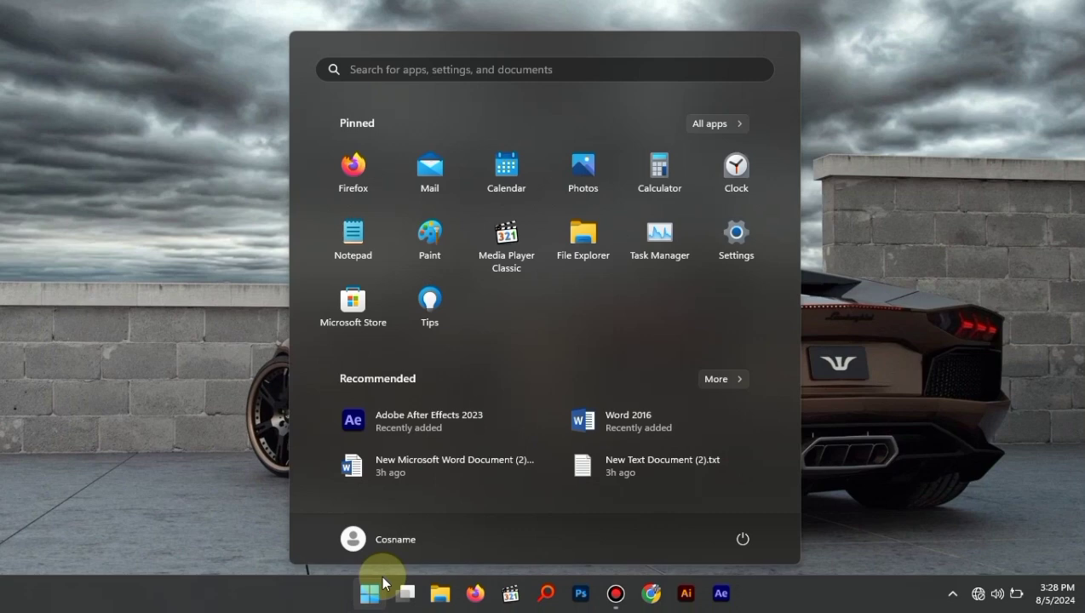
pyautogui.click(482, 75)
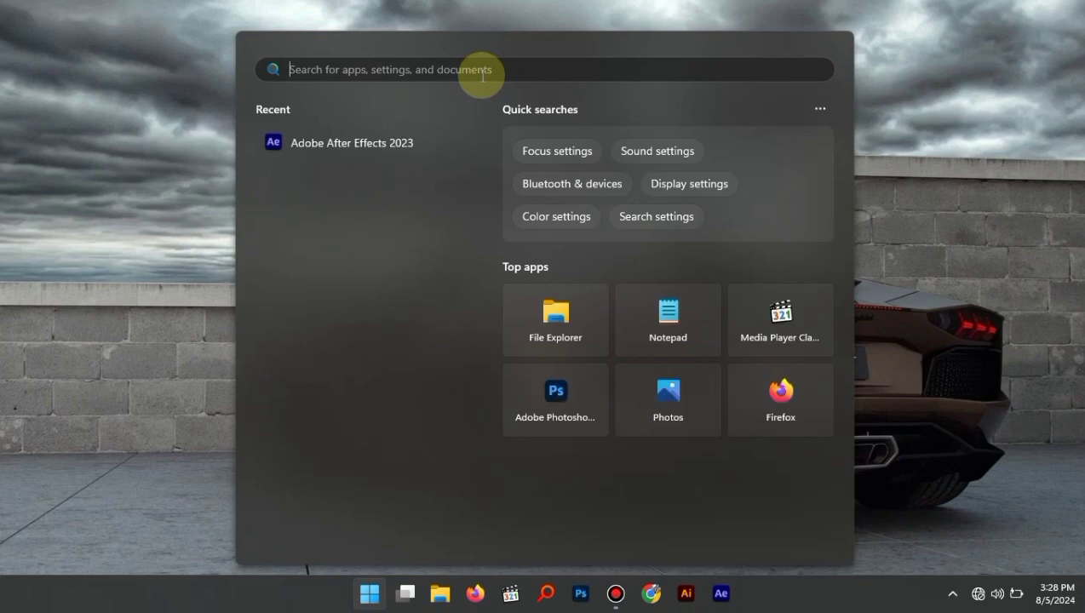
pyautogui.write('settings')
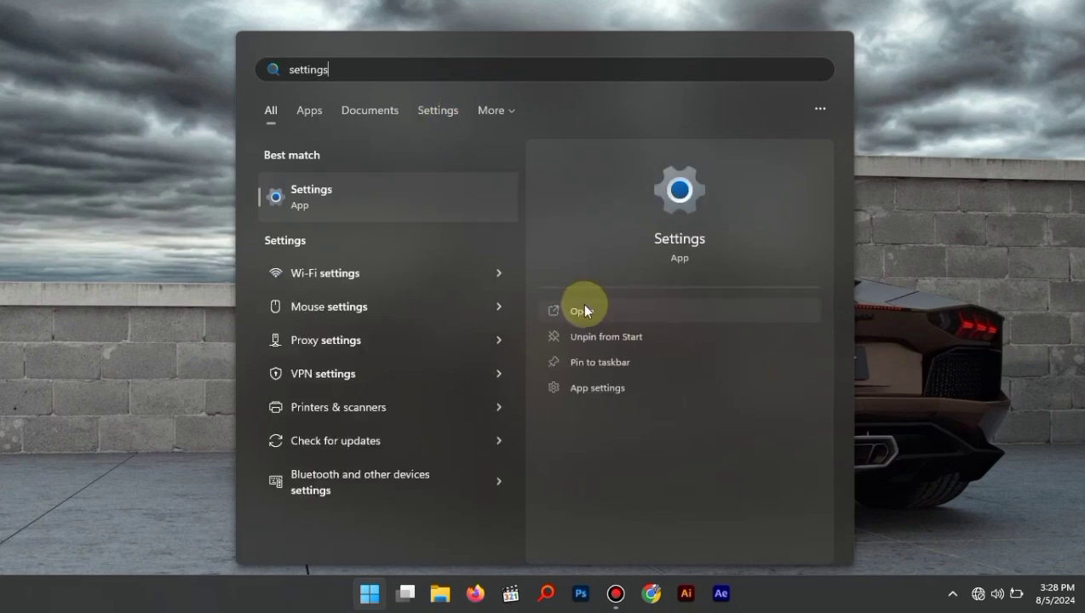
pyautogui.click(560, 315)
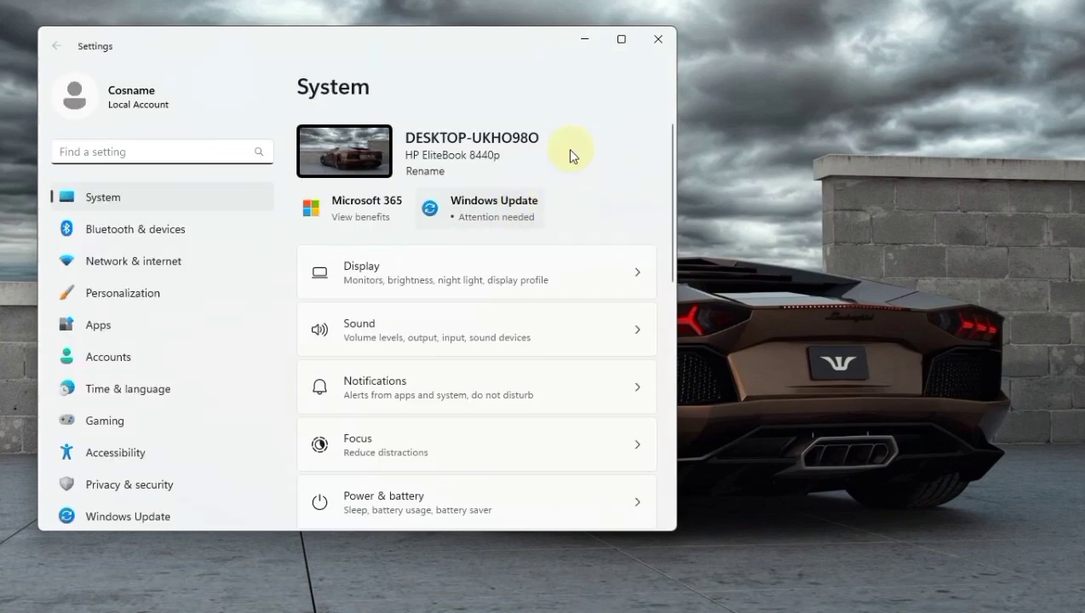
pyautogui.click(628, 41)
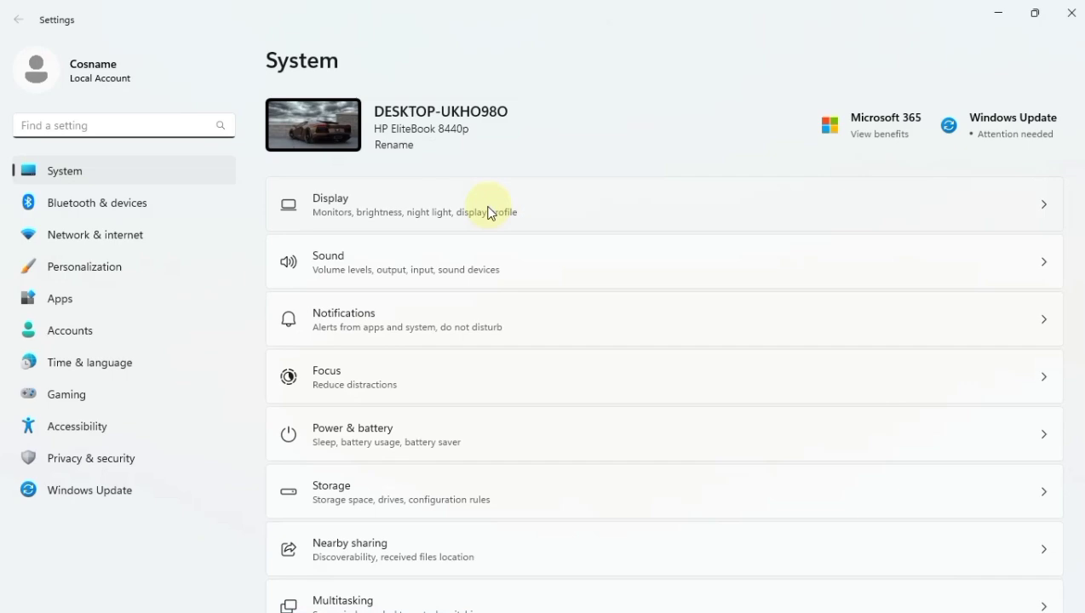
# Step: Search the settings for "task" and open the option that makes Start, taskbar, and Action Center transparent
pyautogui.scroll(-5, 543, 177)
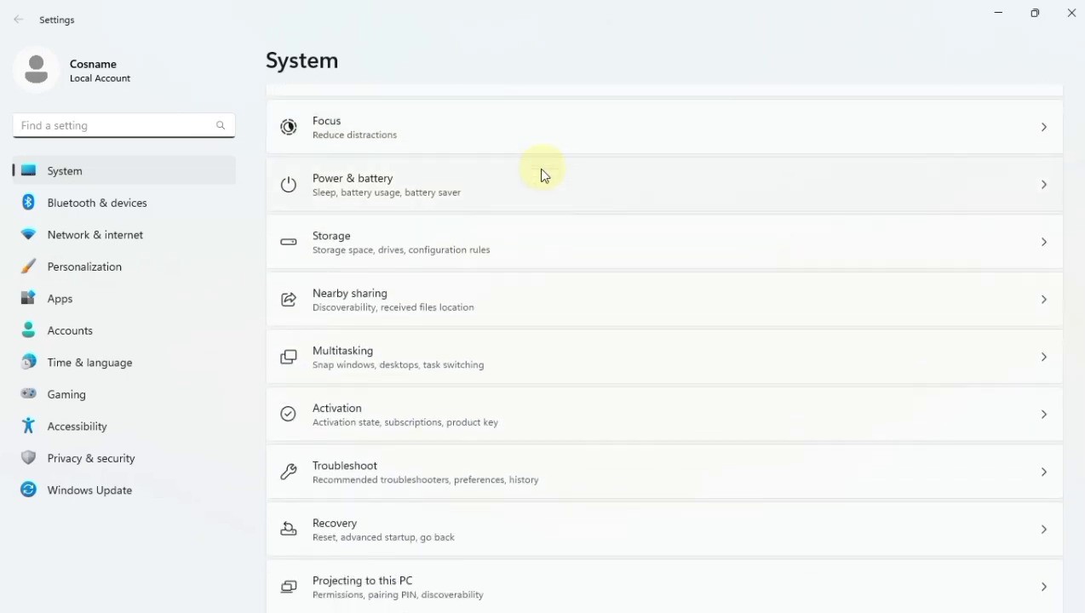
pyautogui.scroll(5, 542, 175)
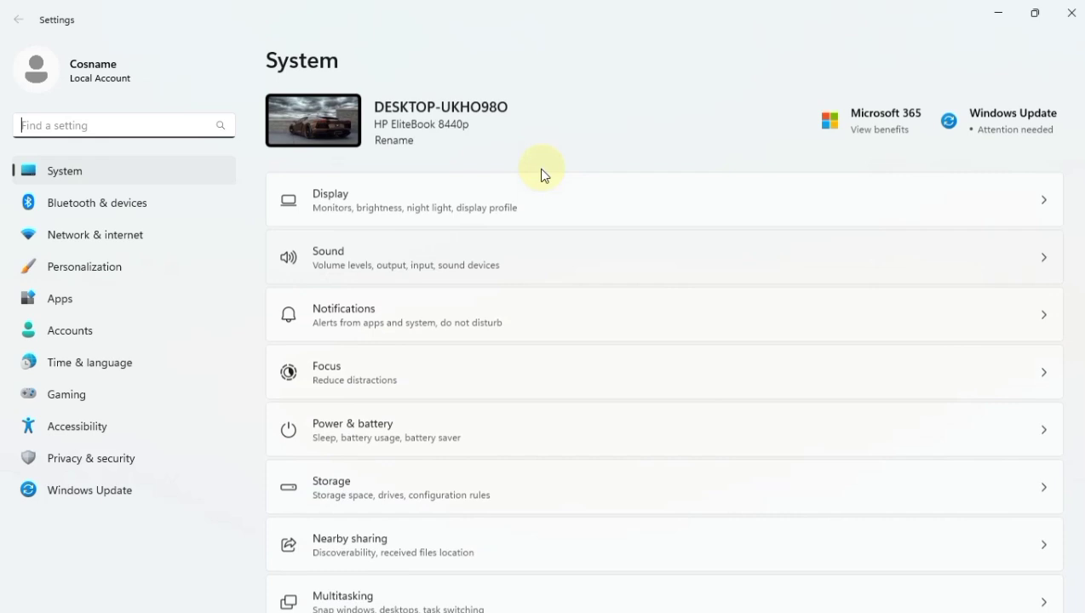
pyautogui.click(430, 140)
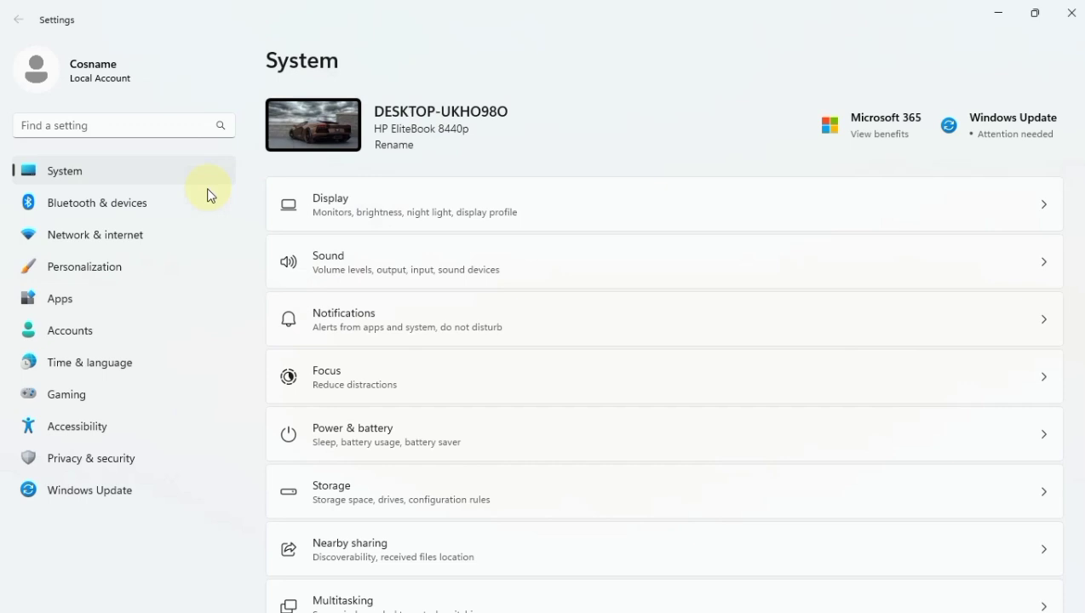
pyautogui.click(151, 123)
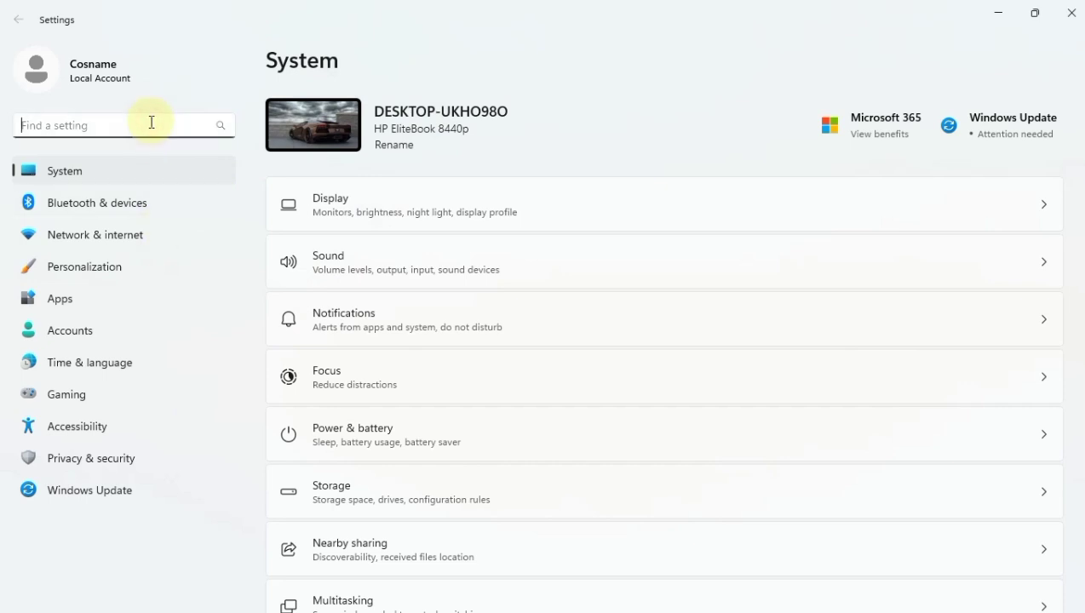
pyautogui.write('task')
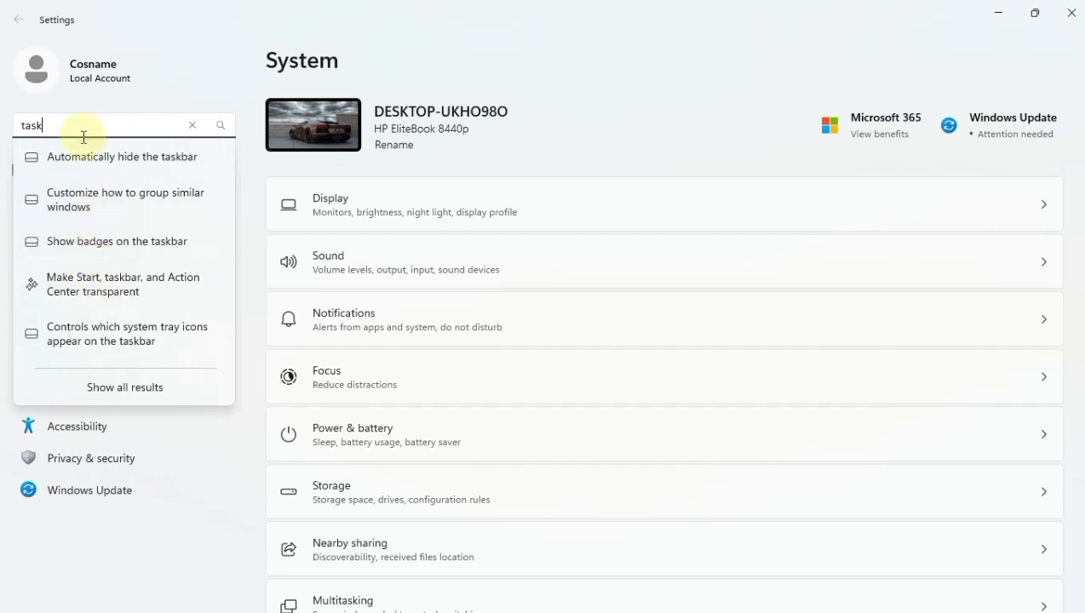
pyautogui.click(136, 289)
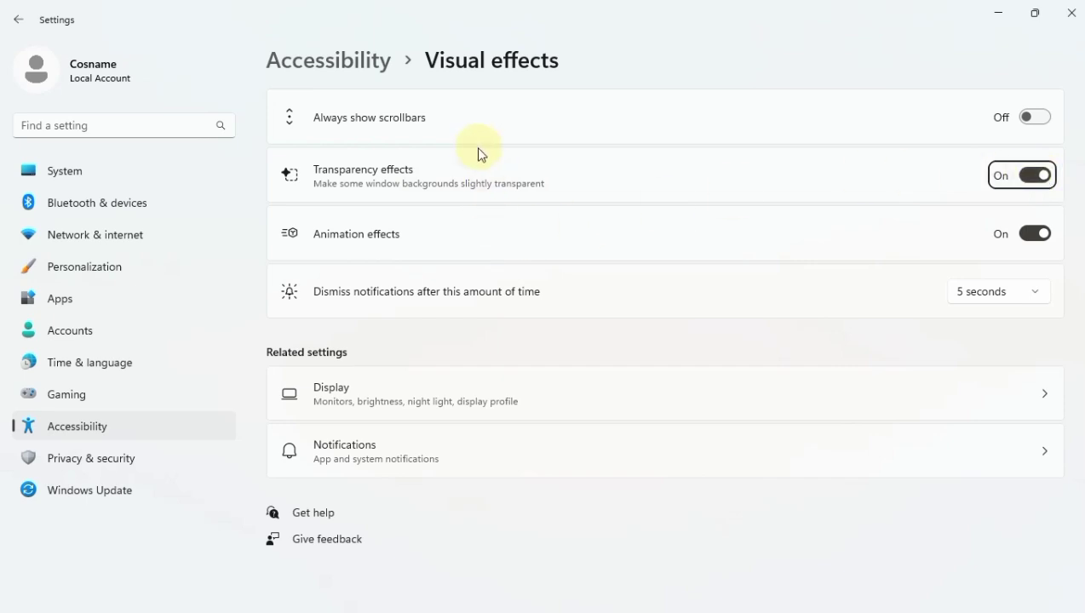
# Step: Switch Always show scrollbars on and back off in the visual effects settings
pyautogui.click(1029, 117)
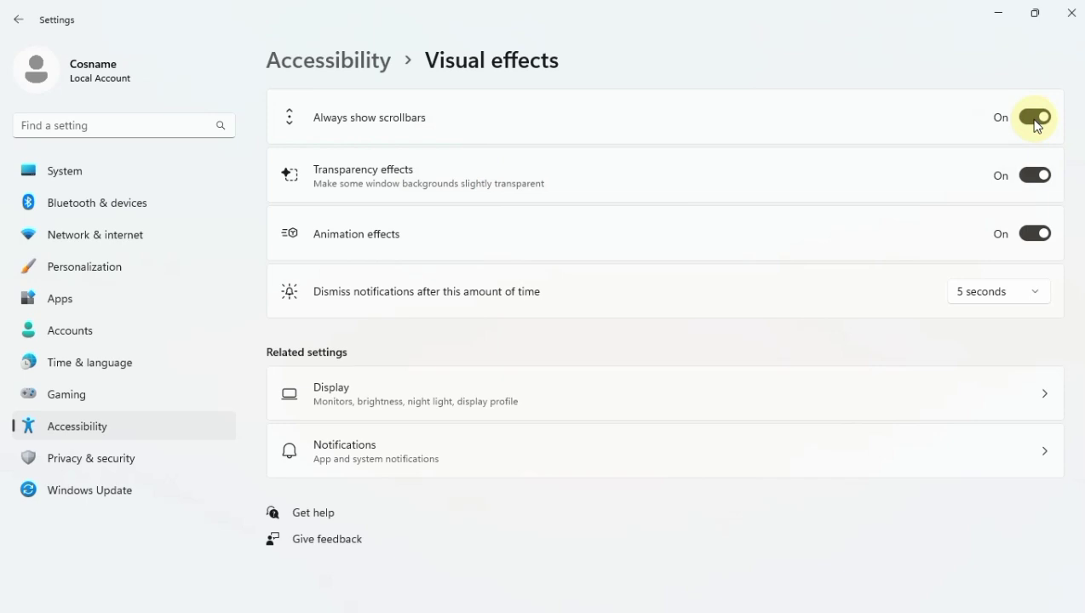
pyautogui.click(1037, 124)
# Step: Try a larger and the maximum text size in the Accessibility text size settings and reset it to the smallest size
pyautogui.click(349, 71)
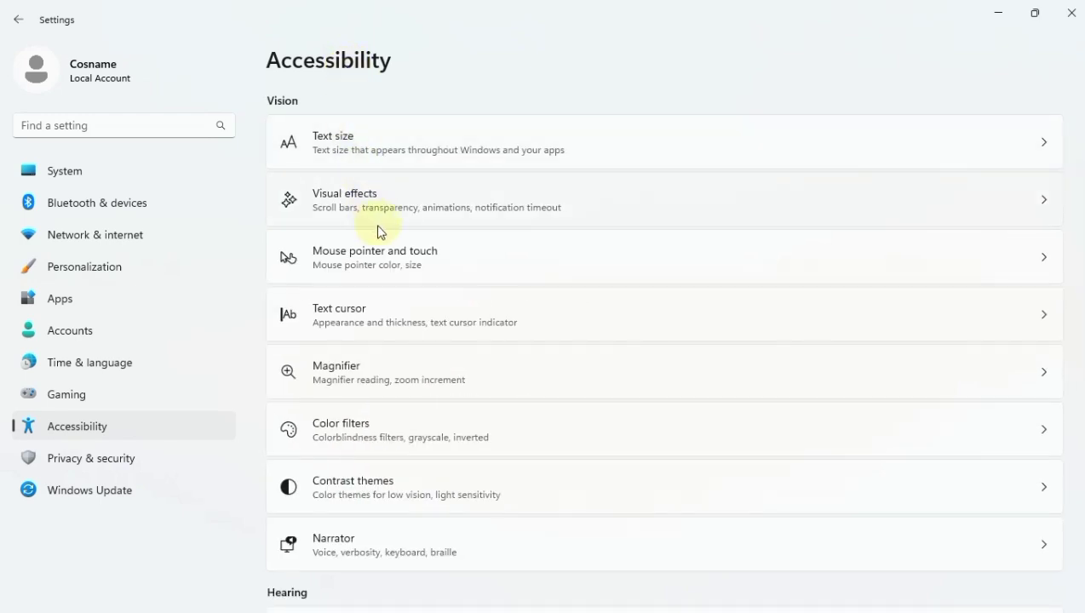
pyautogui.scroll(-2, 456, 274)
pyautogui.scroll(-3, 457, 273)
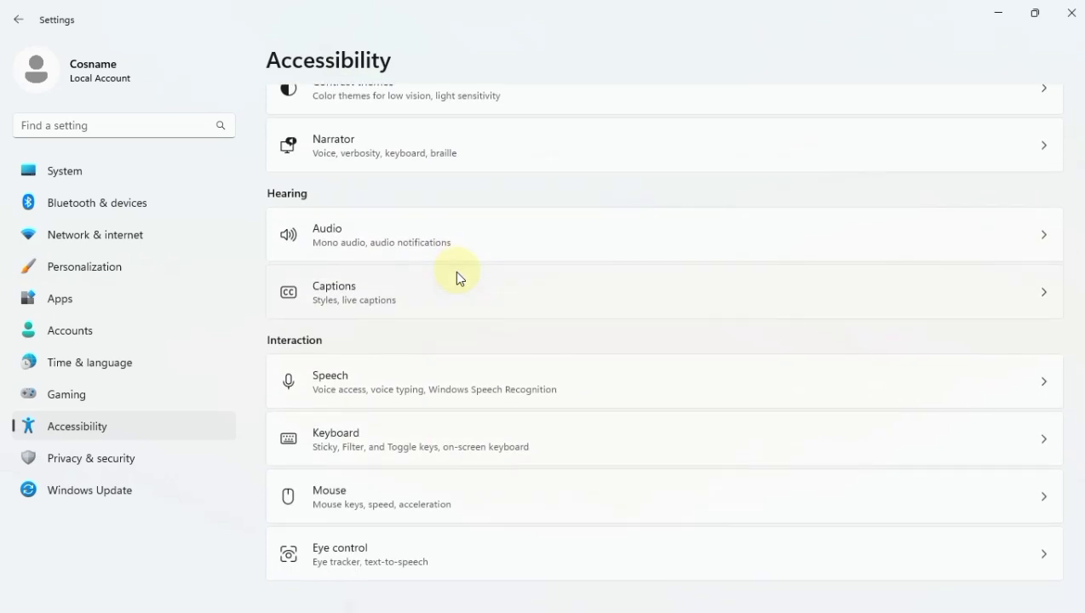
pyautogui.scroll(5, 458, 273)
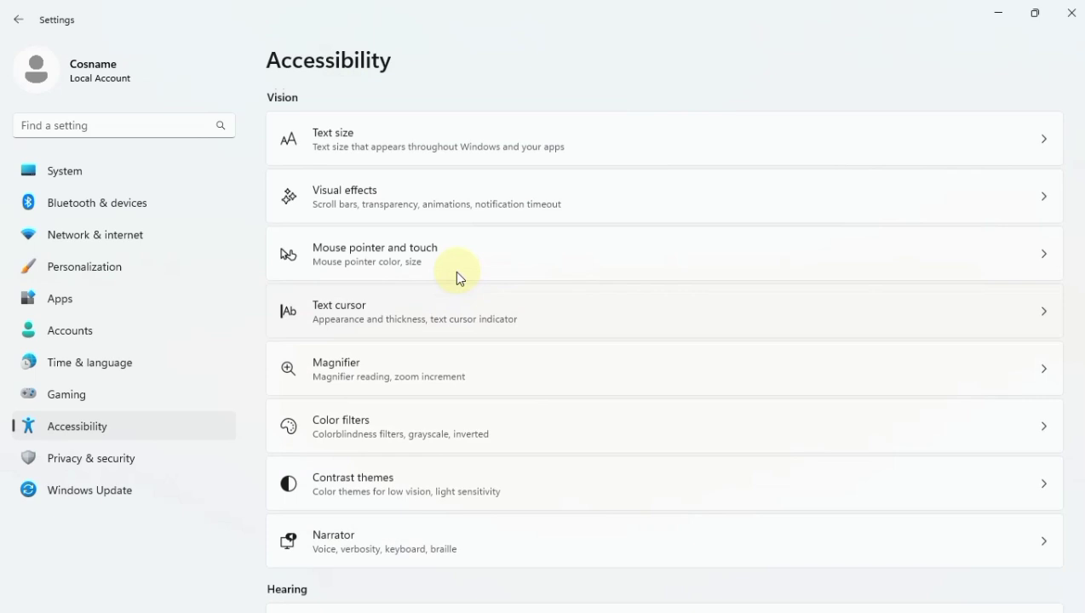
pyautogui.click(351, 149)
pyautogui.click(843, 294)
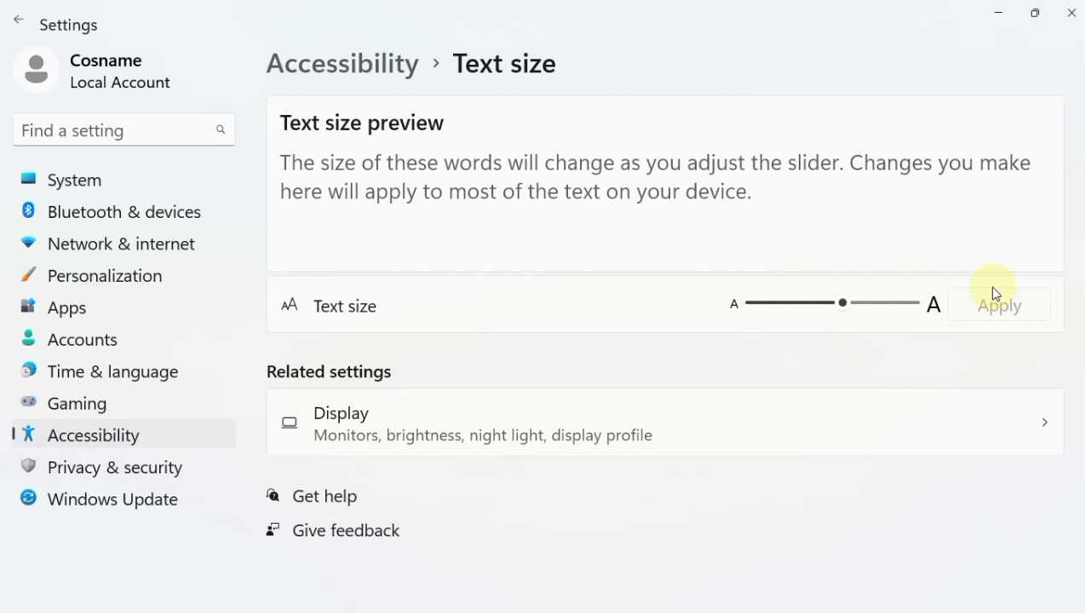
pyautogui.click(917, 304)
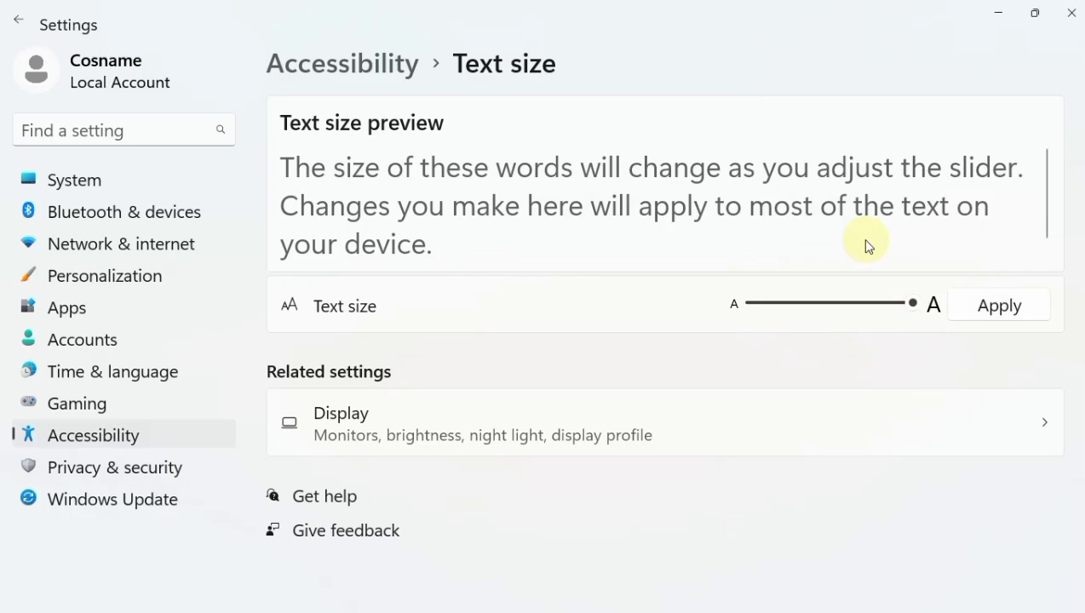
pyautogui.click(1001, 305)
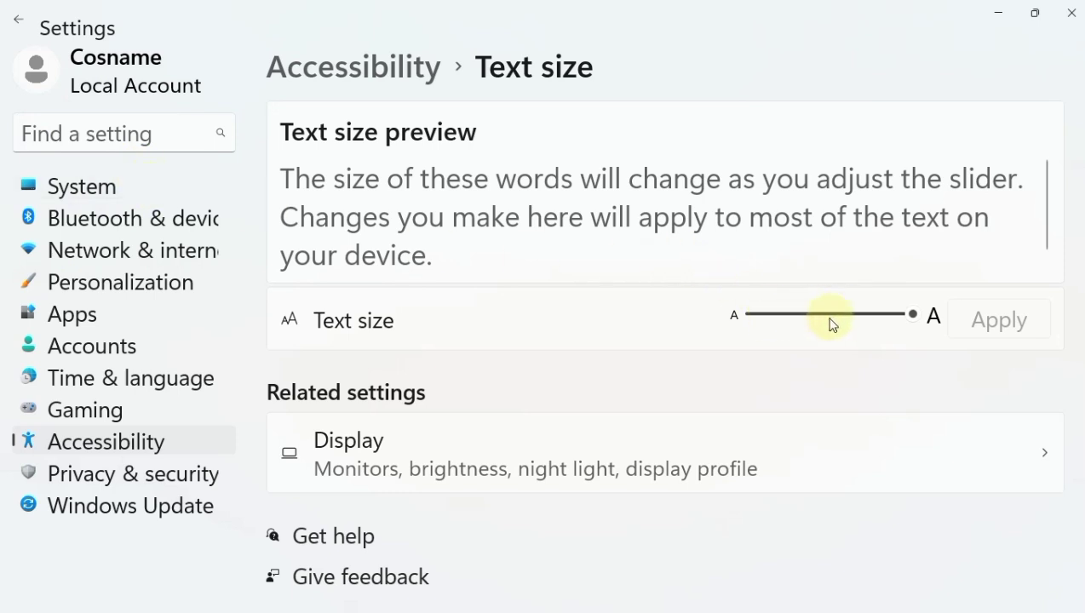
pyautogui.moveTo(830, 322); pyautogui.dragTo(696, 343)
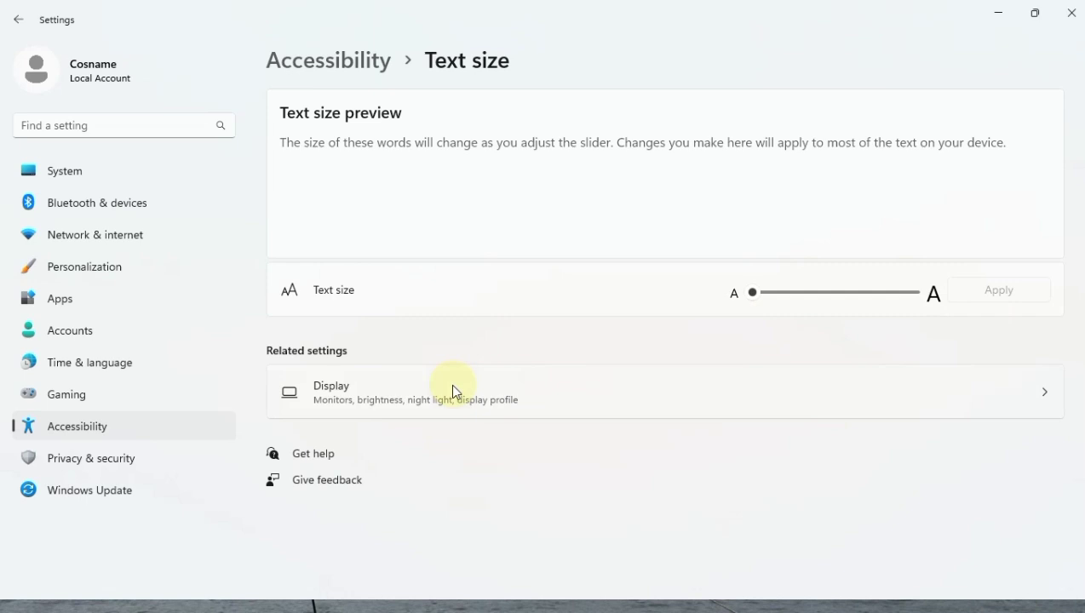
# Step: Open the Mouse pointer and touch settings and try the custom pointer in blue and the black pointer style
pyautogui.click(353, 59)
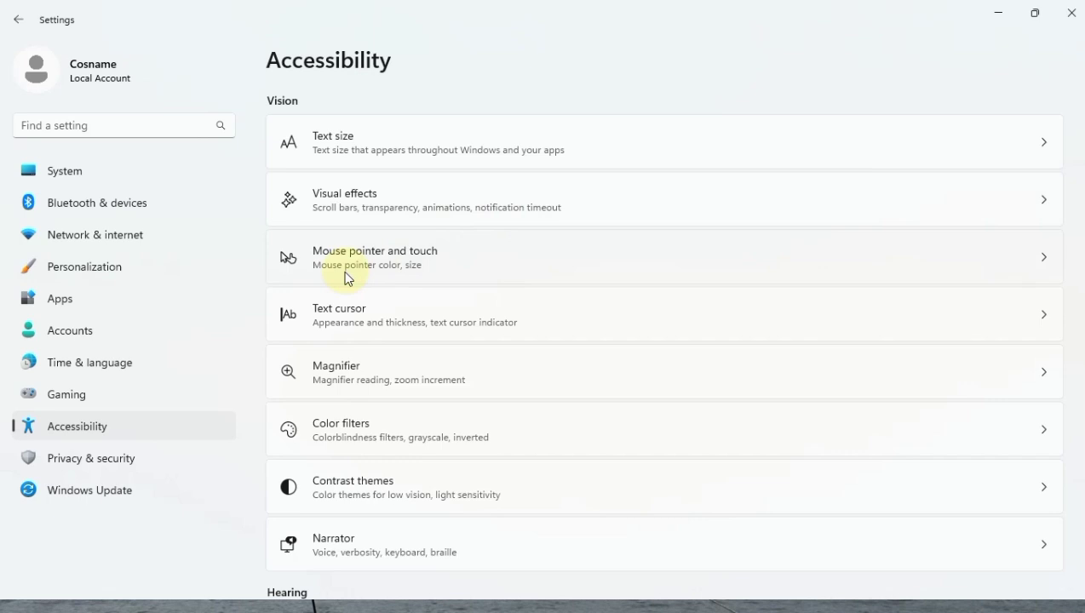
pyautogui.click(438, 271)
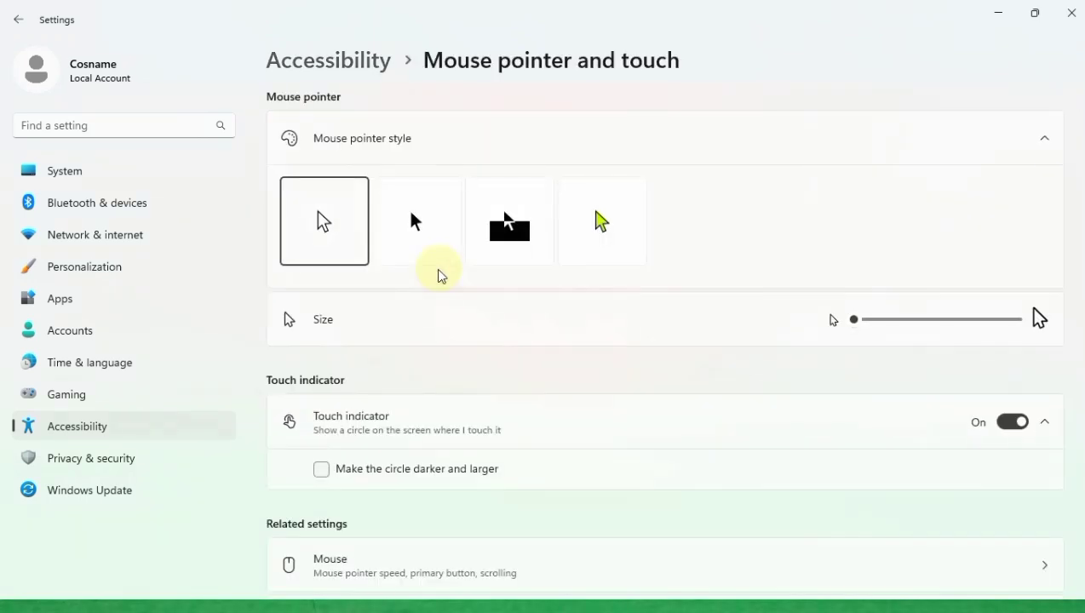
pyautogui.click(605, 224)
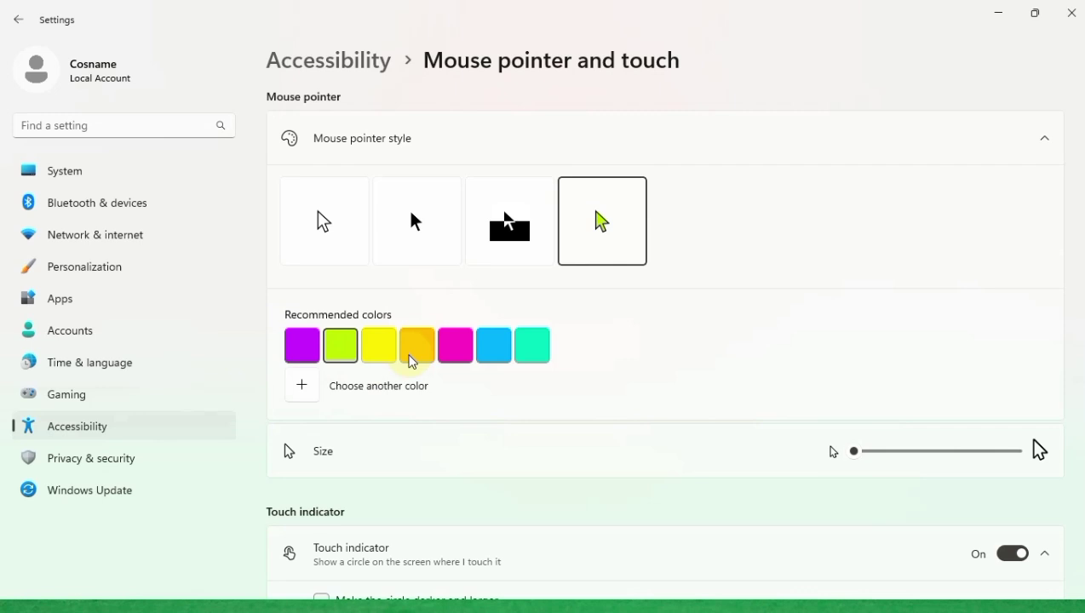
pyautogui.click(495, 355)
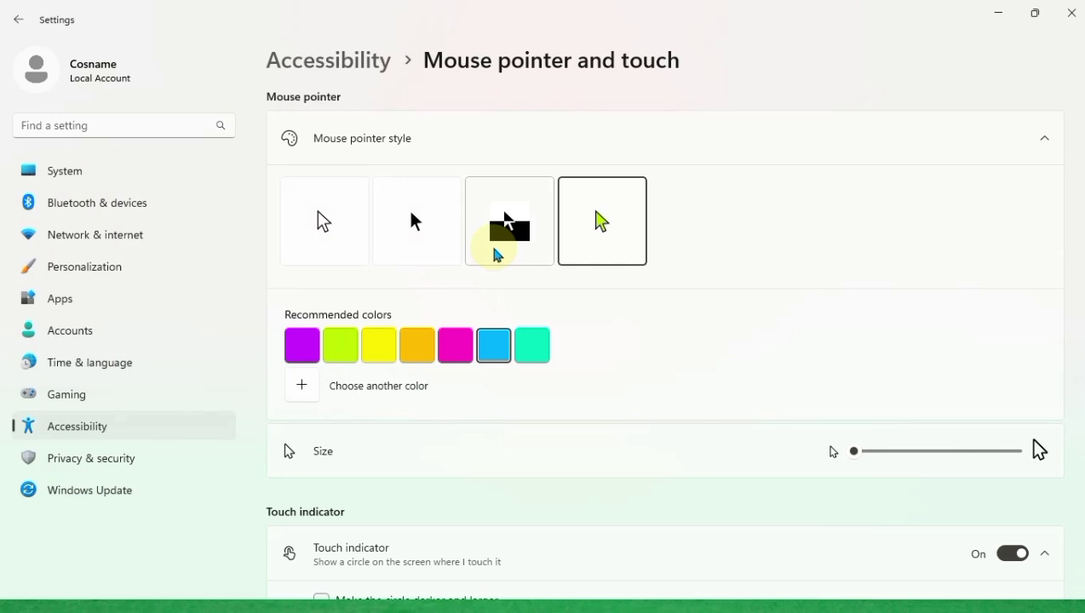
pyautogui.click(417, 223)
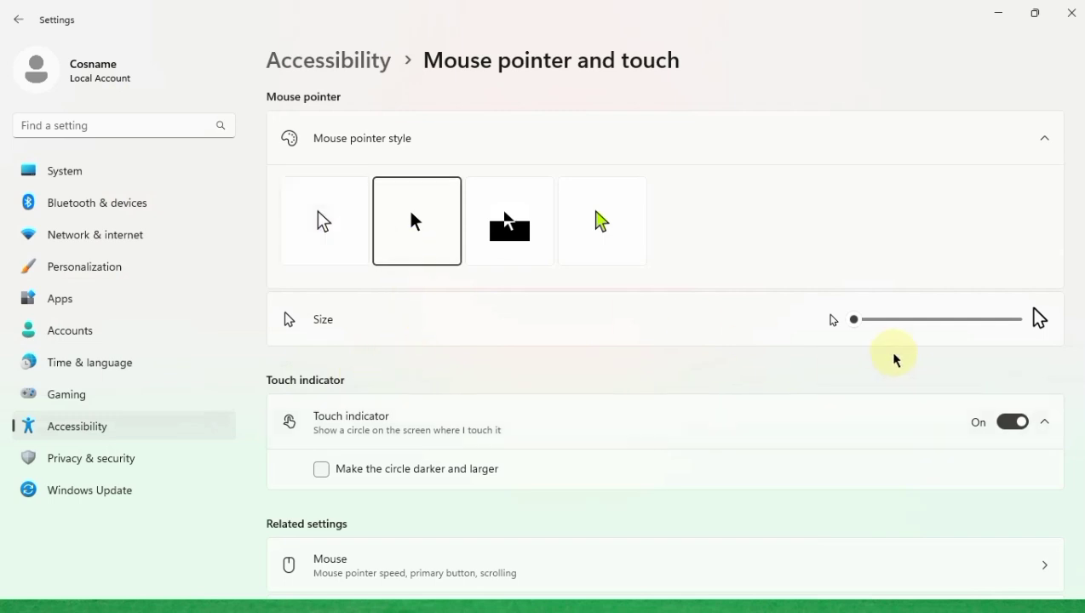
# Step: Try a medium mouse pointer size, toggle the touch indicator off and on, and return the pointer to its smallest size
pyautogui.click(947, 324)
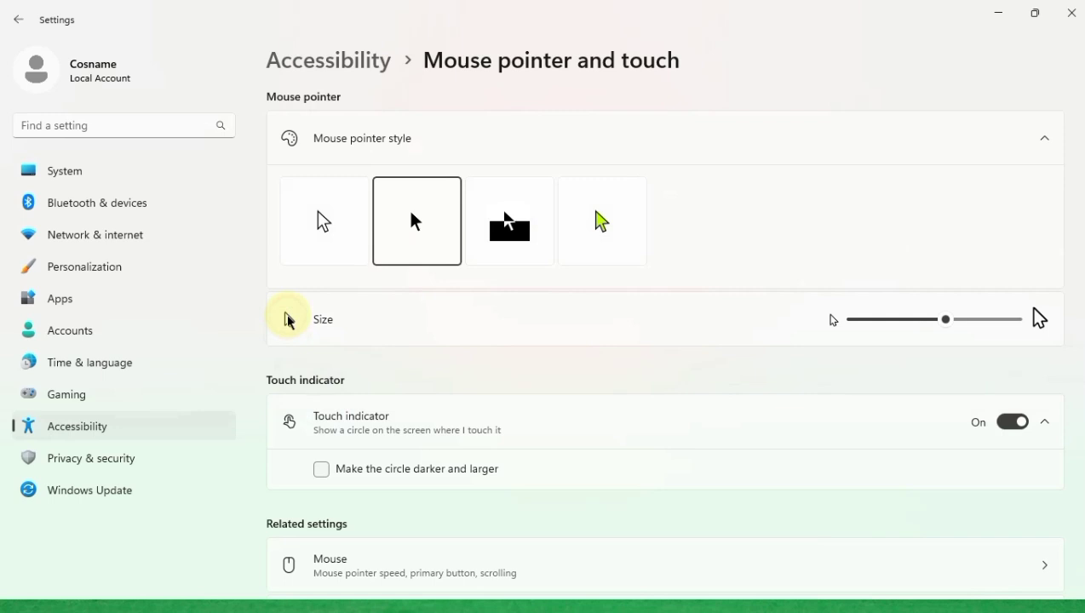
pyautogui.click(1016, 424)
pyautogui.click(1026, 422)
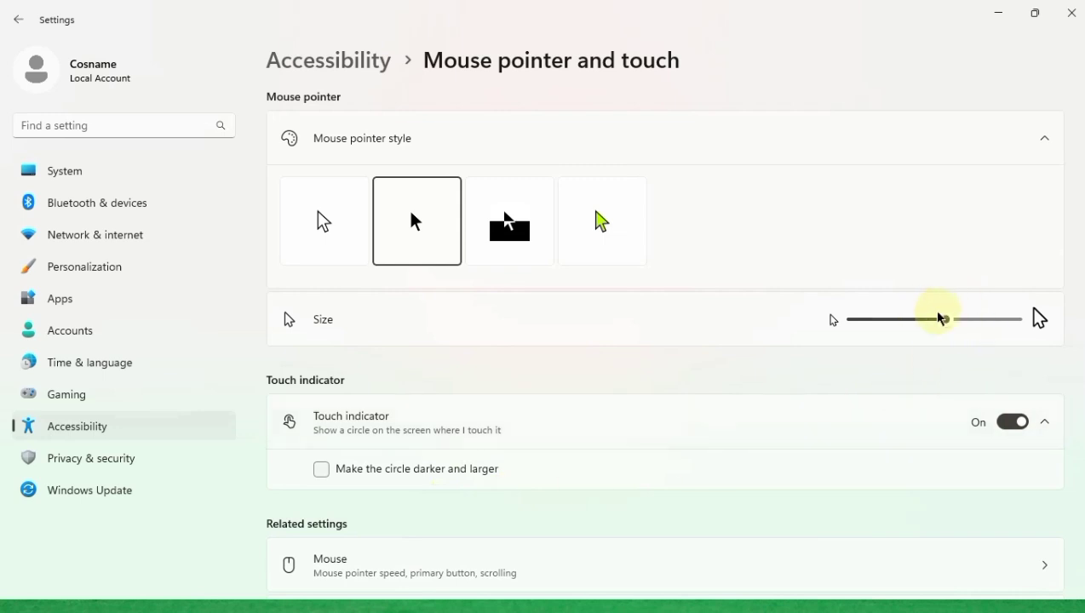
pyautogui.moveTo(942, 319); pyautogui.dragTo(761, 368)
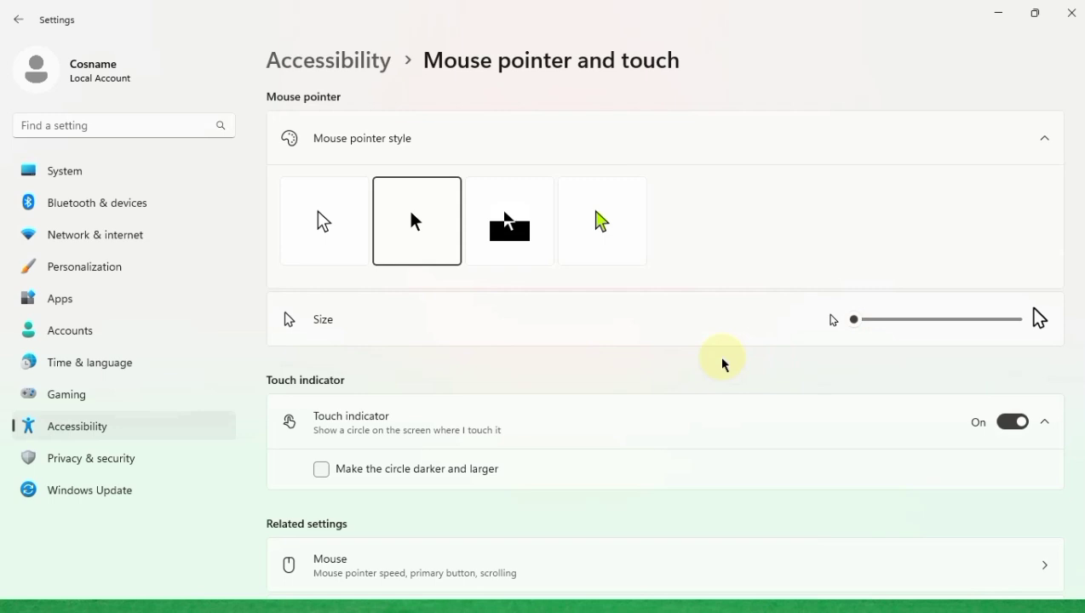
# Step: Restore the white mouse pointer style and return to the Accessibility overview
pyautogui.click(352, 229)
pyautogui.scroll(-3, 691, 269)
pyautogui.click(333, 65)
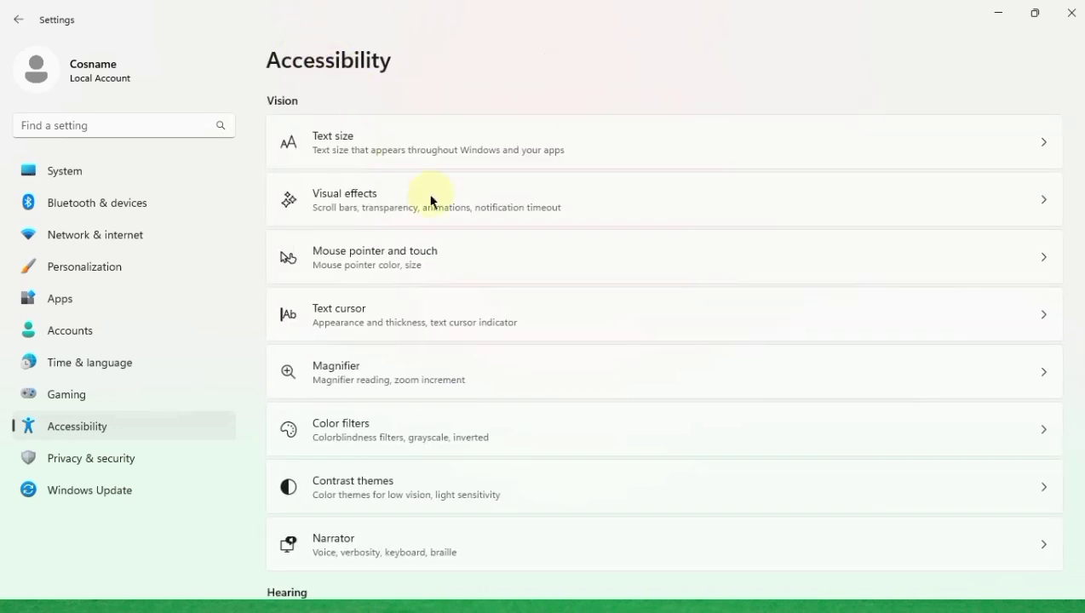
# Step: Search the settings for "task" again and reopen the Start, taskbar, and Action Center transparency option under Visual effects
pyautogui.scroll(-2, 448, 349)
pyautogui.scroll(-3, 509, 292)
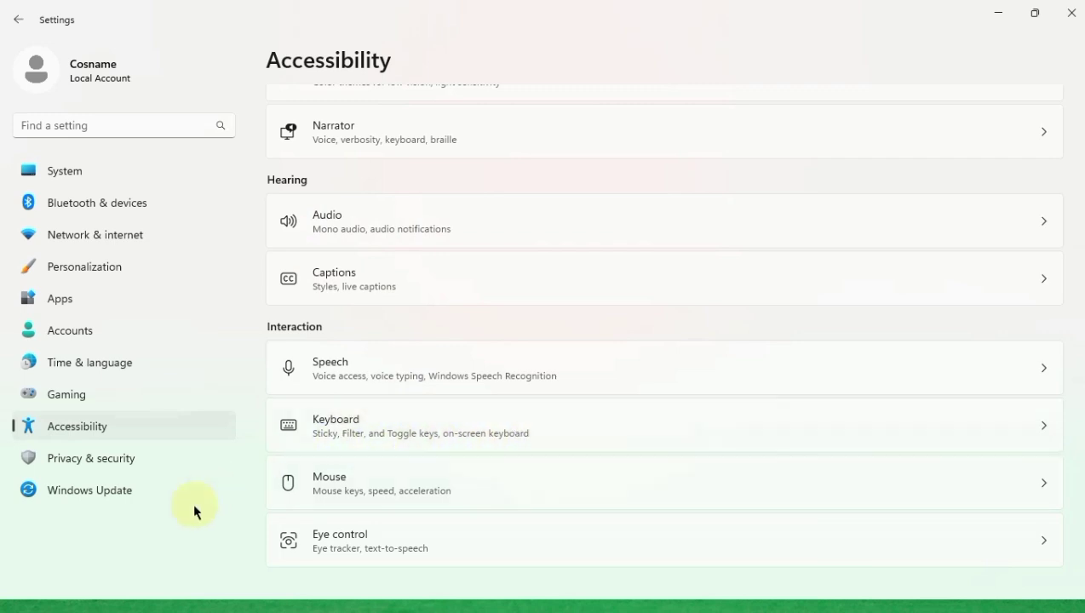
pyautogui.click(94, 132)
pyautogui.write('t')
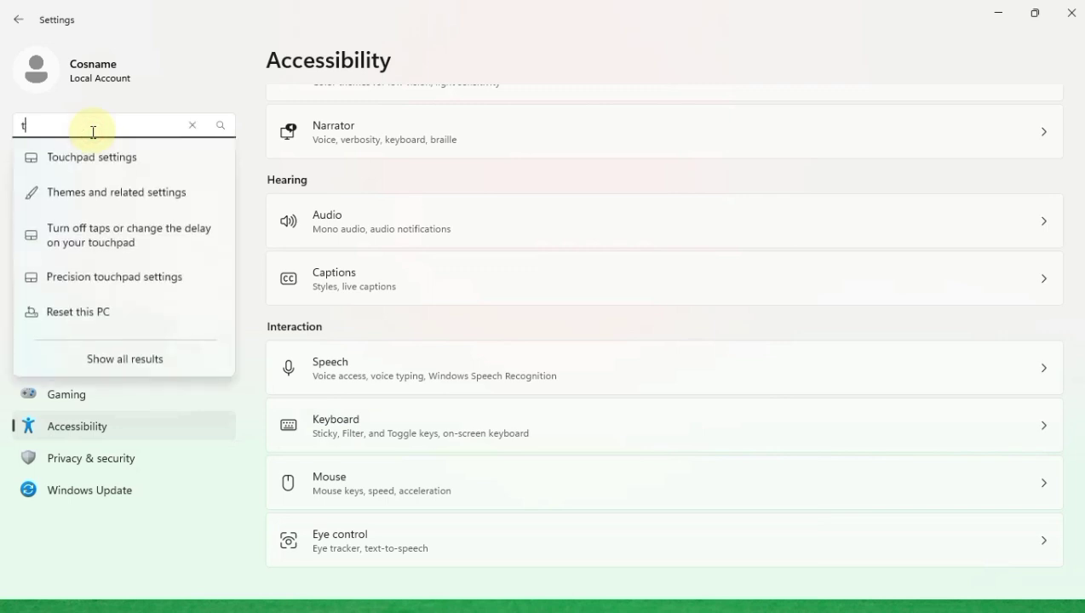
pyautogui.write('ask')
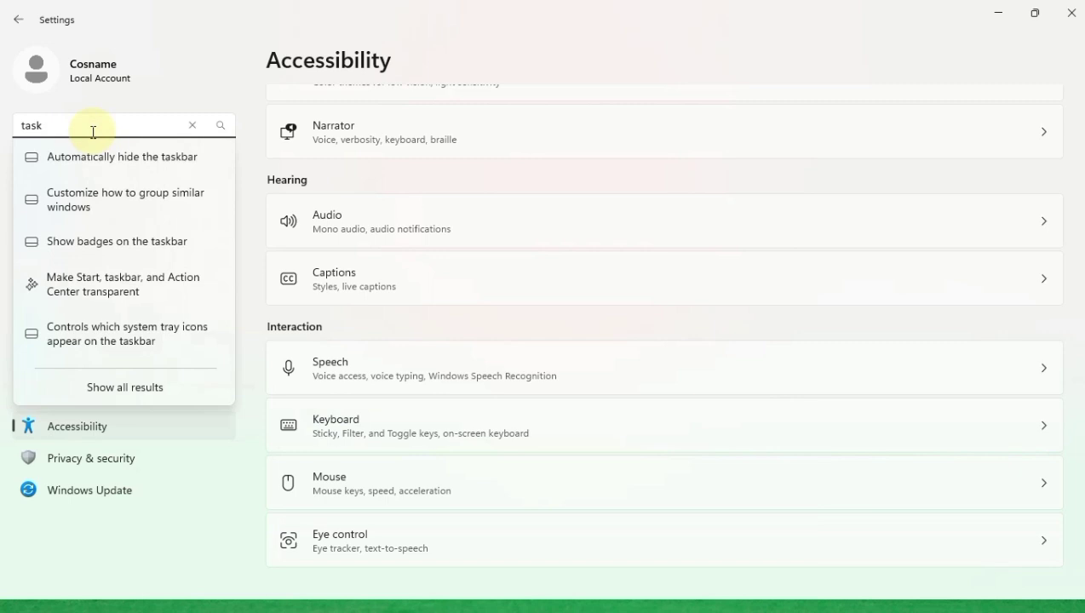
pyautogui.click(70, 288)
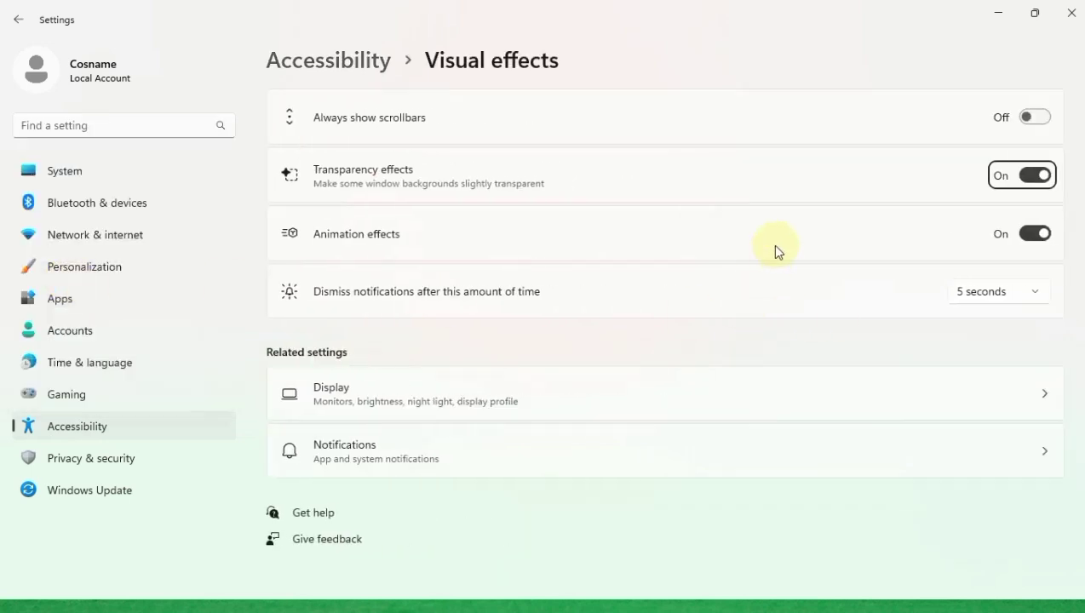
# Step: Minimize the Settings window and open the Taskbar settings from the taskbar
pyautogui.click(997, 14)
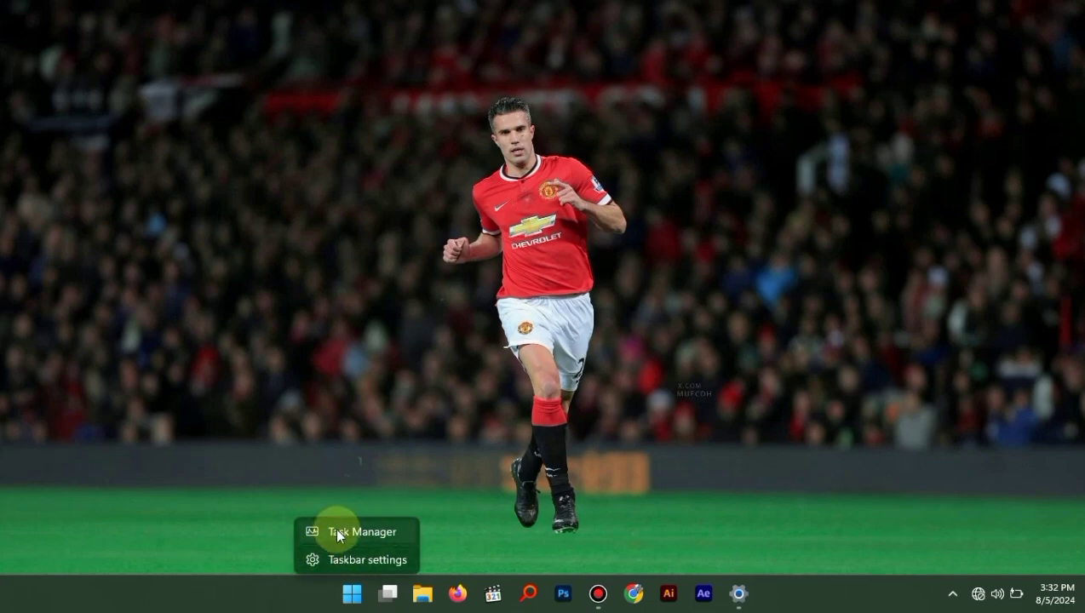
pyautogui.click(329, 559)
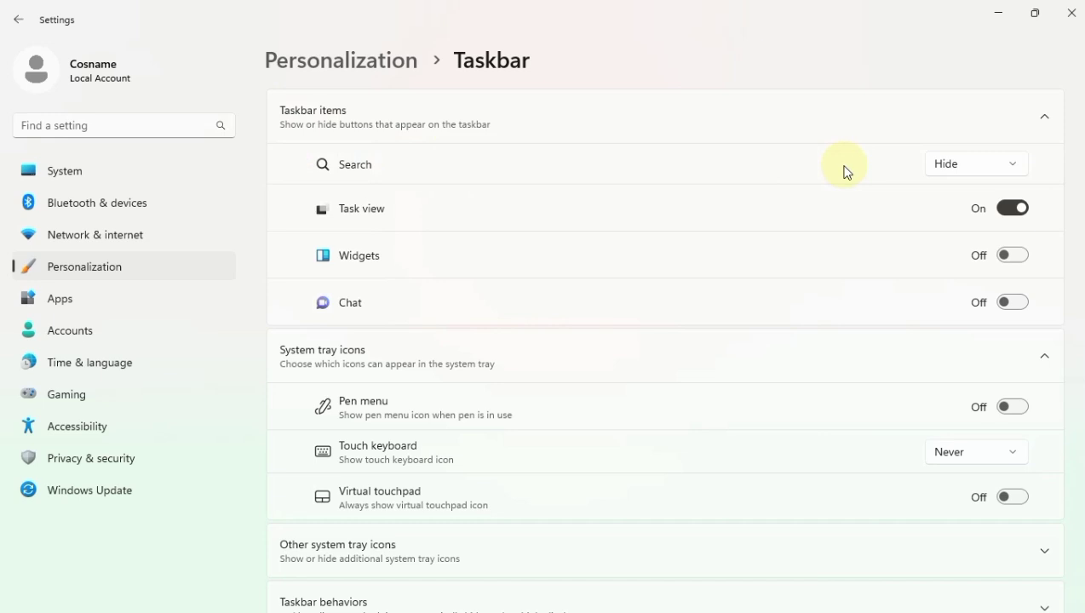
# Step: Set the Search taskbar item to "Search icon only" and check the taskbar
pyautogui.click(945, 165)
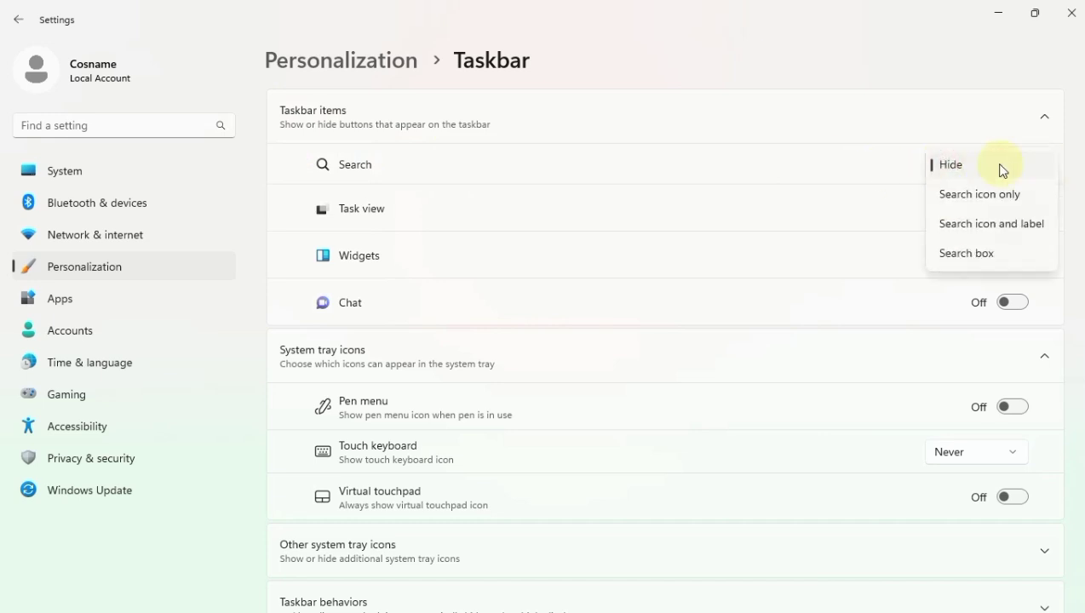
pyautogui.click(964, 203)
pyautogui.moveTo(780, 603)
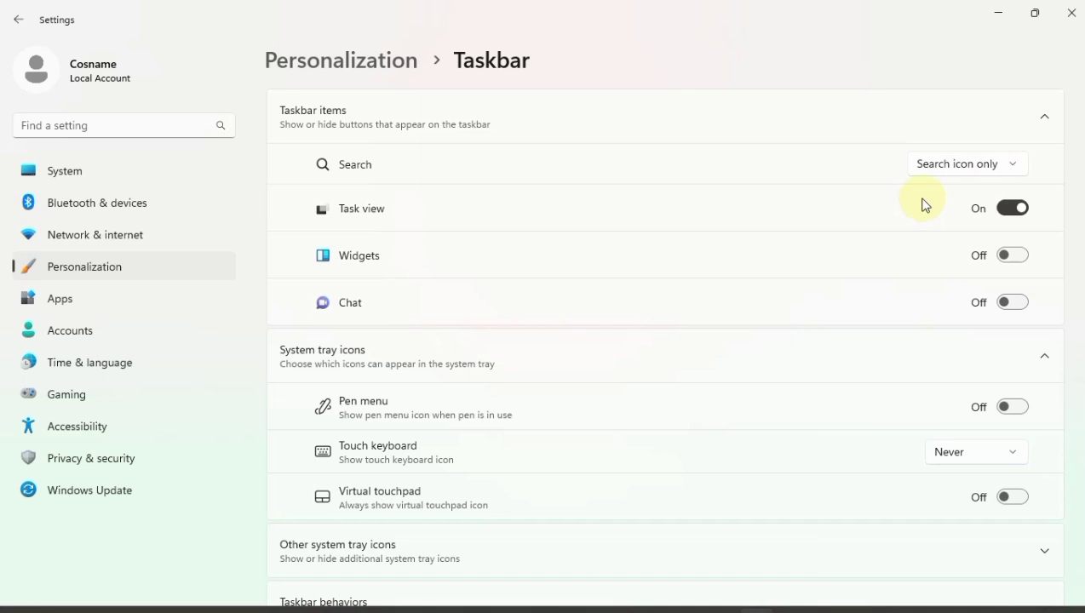
# Step: Set the Search taskbar item to "Search icon and label", then open and dismiss the taskbar search
pyautogui.click(940, 167)
pyautogui.click(948, 203)
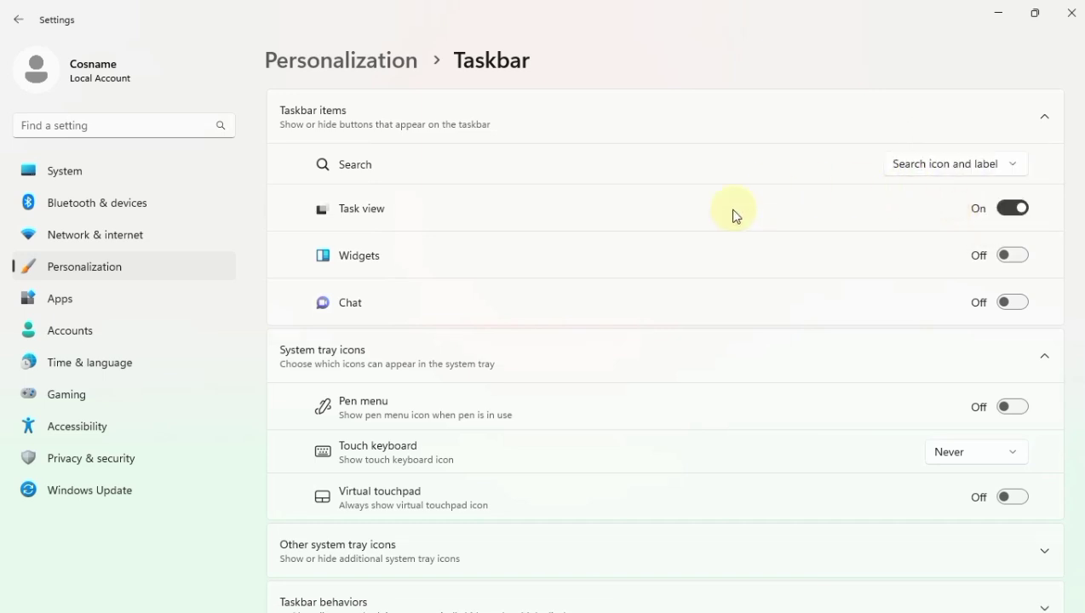
pyautogui.moveTo(635, 597)
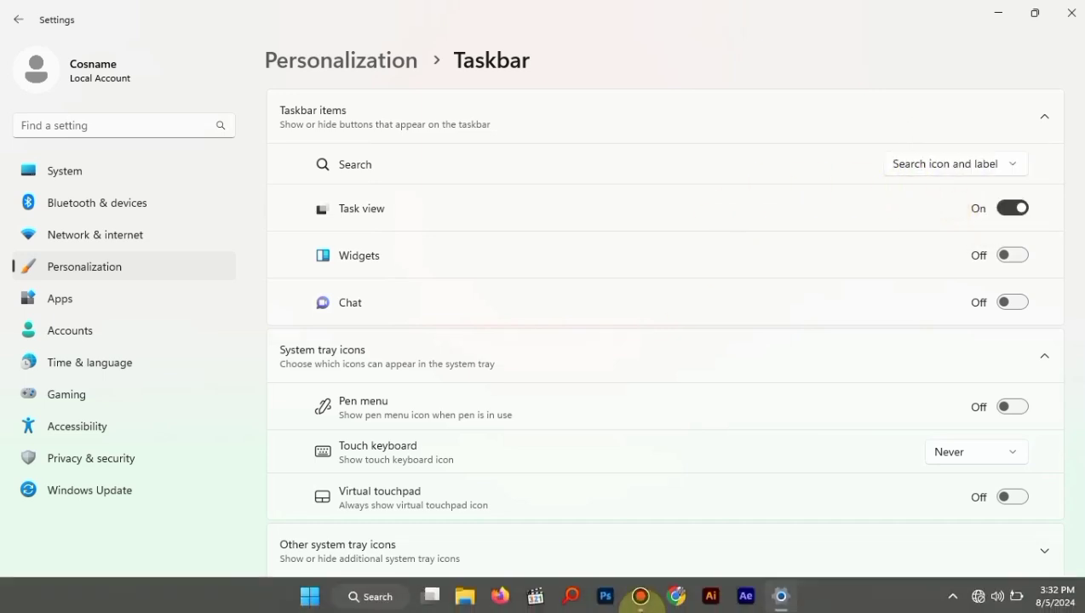
pyautogui.click(384, 594)
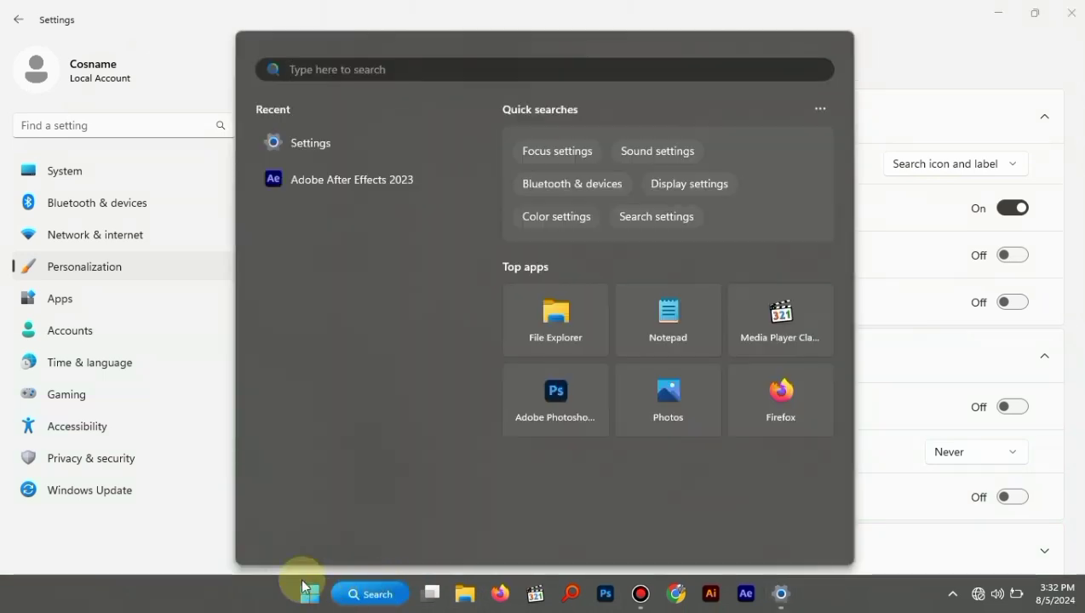
pyautogui.click(269, 584)
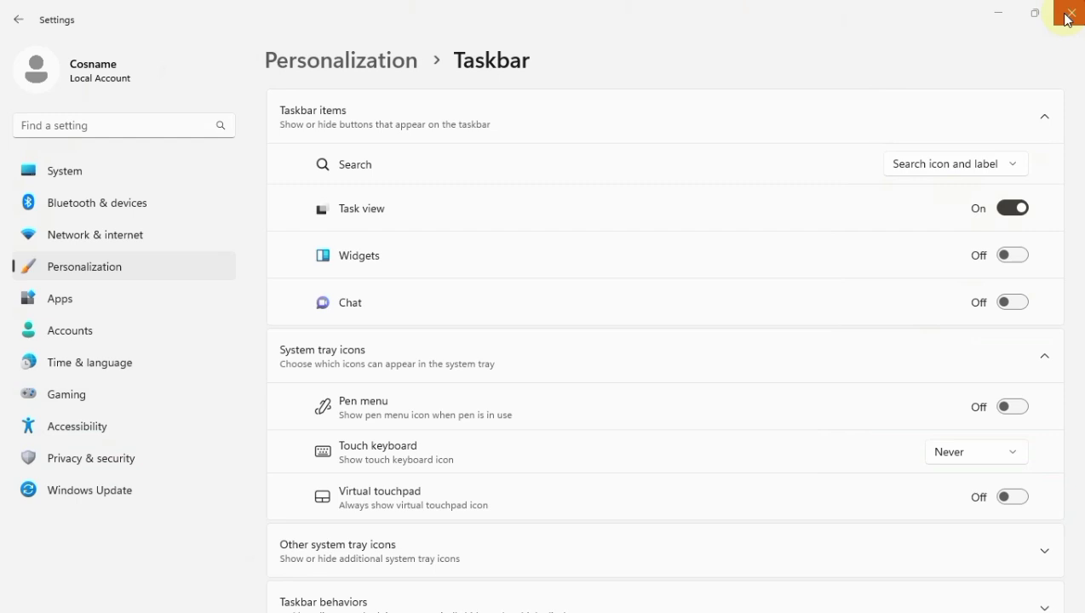
# Step: Try the "Search box" style for the Search taskbar item, then set it back to Hide
pyautogui.click(951, 169)
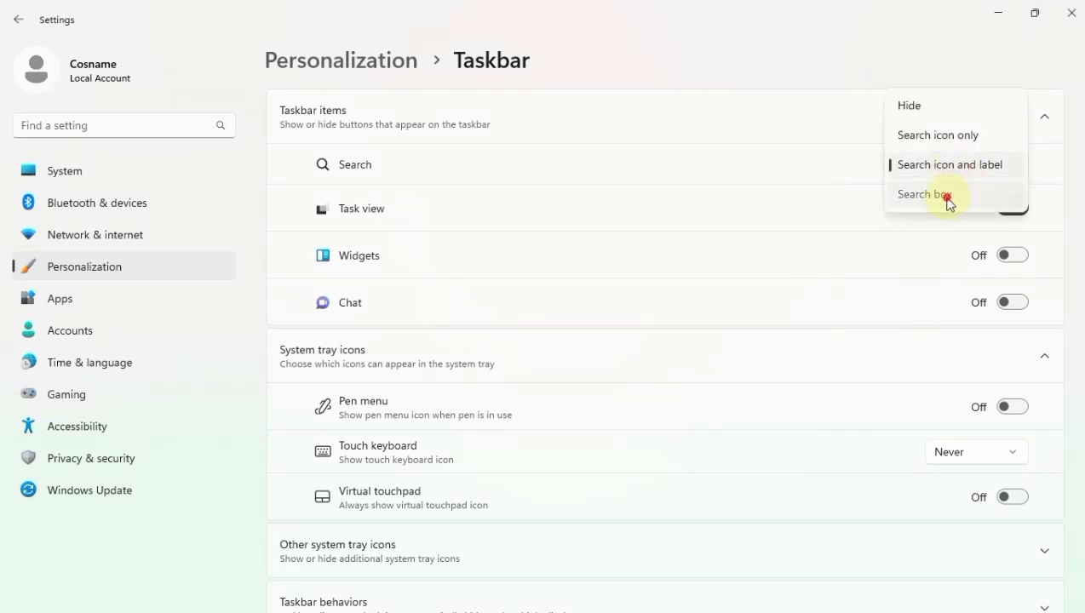
pyautogui.click(950, 197)
pyautogui.moveTo(22, 604)
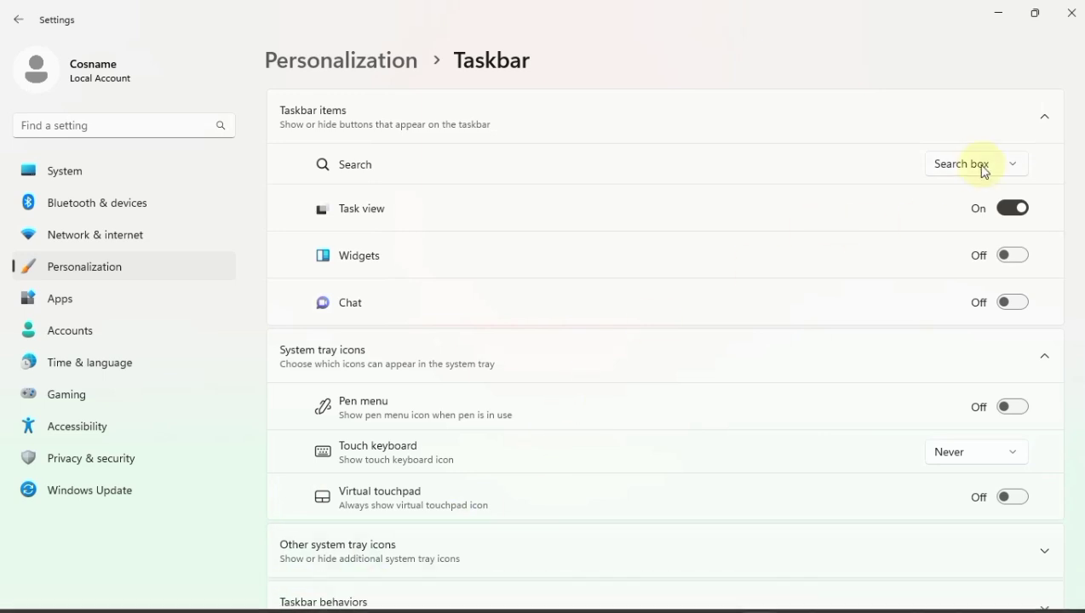
pyautogui.click(985, 173)
pyautogui.click(961, 76)
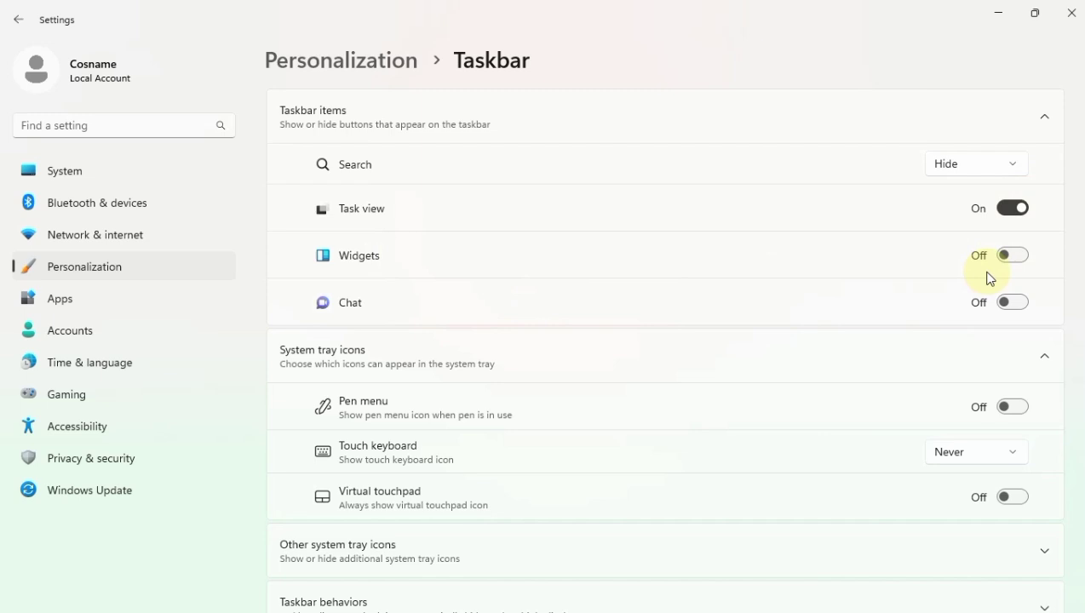
# Step: Turn on the Widgets and Chat taskbar items, check them on the taskbar, and turn both off again
pyautogui.click(1013, 256)
pyautogui.moveTo(787, 605)
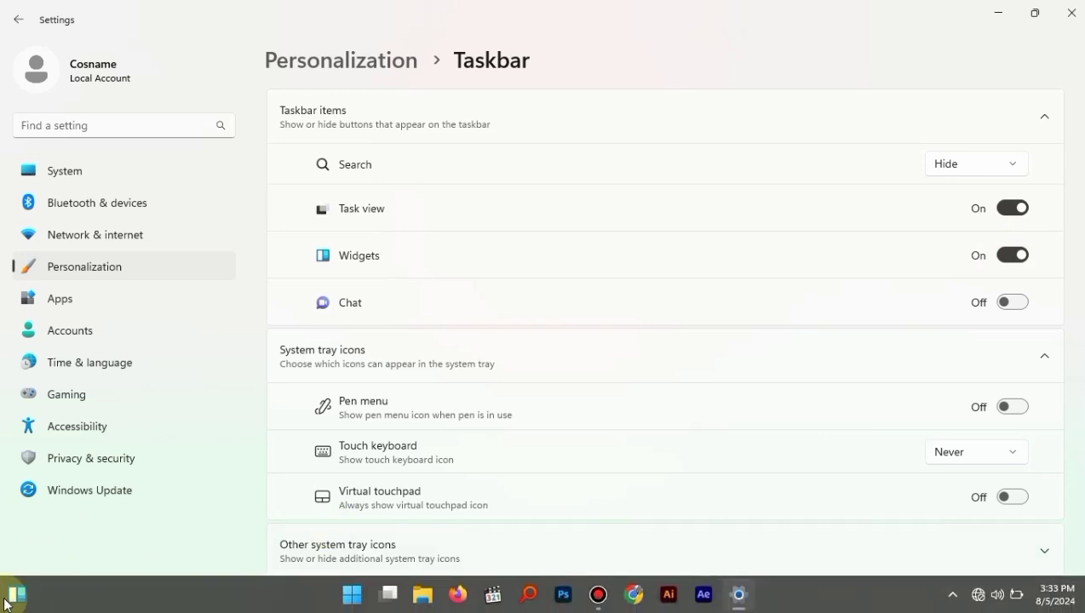
pyautogui.click(1009, 302)
pyautogui.moveTo(58, 608)
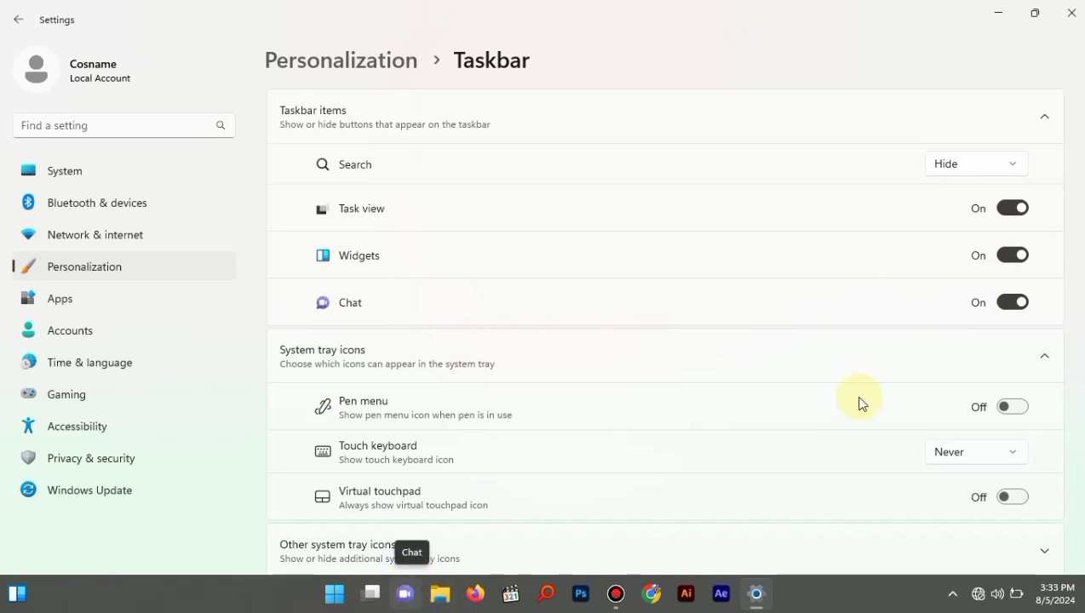
pyautogui.click(1017, 303)
pyautogui.click(1014, 255)
# Step: Set the Touch keyboard tray icon to Always, check the taskbar, and return it to Never
pyautogui.scroll(-1, 896, 291)
pyautogui.scroll(-1, 896, 293)
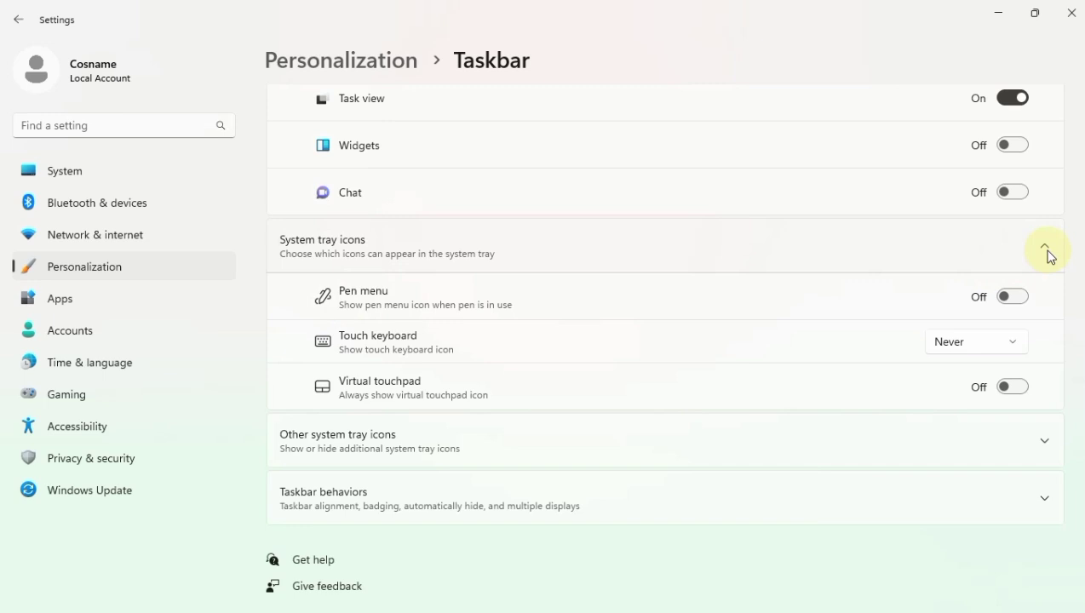
pyautogui.click(1002, 342)
pyautogui.click(978, 378)
pyautogui.moveTo(868, 610)
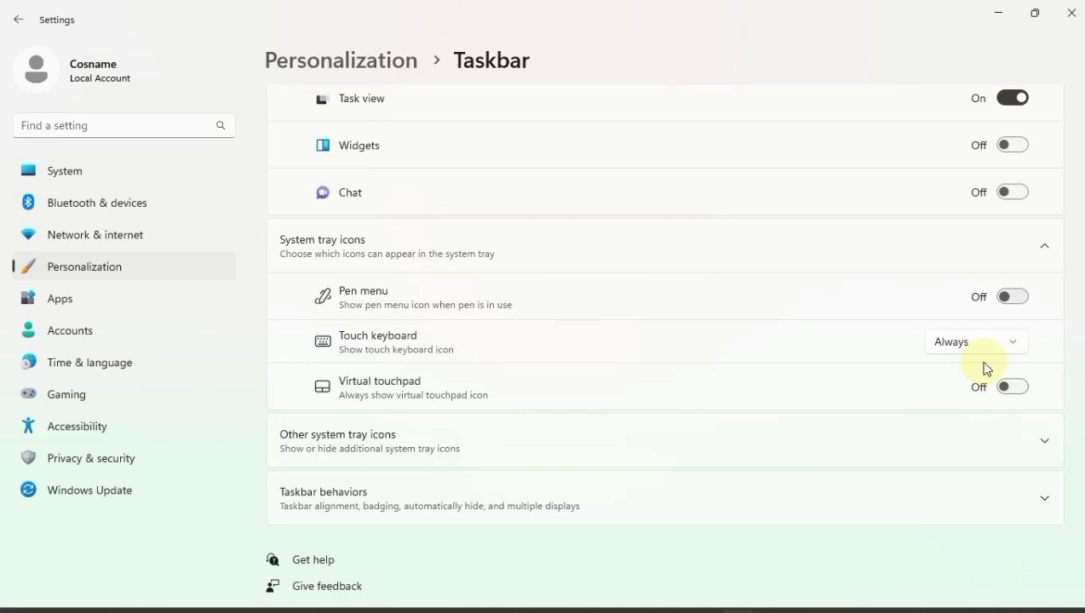
pyautogui.click(1015, 344)
pyautogui.click(958, 313)
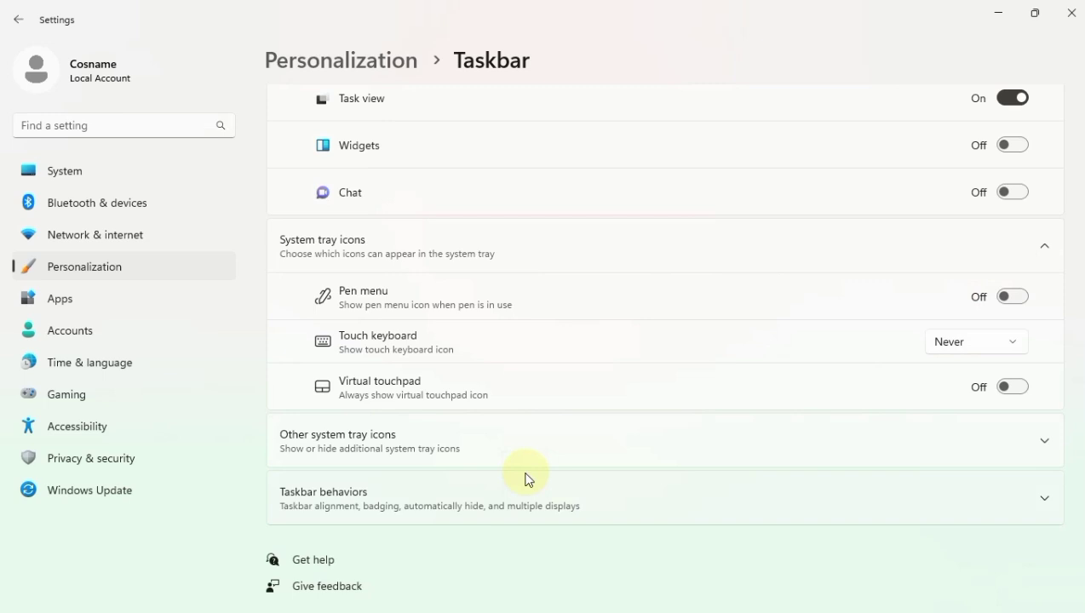
# Step: Expand the Taskbar behaviors section and turn off automatic hiding of the taskbar
pyautogui.click(530, 507)
pyautogui.scroll(-5, 564, 379)
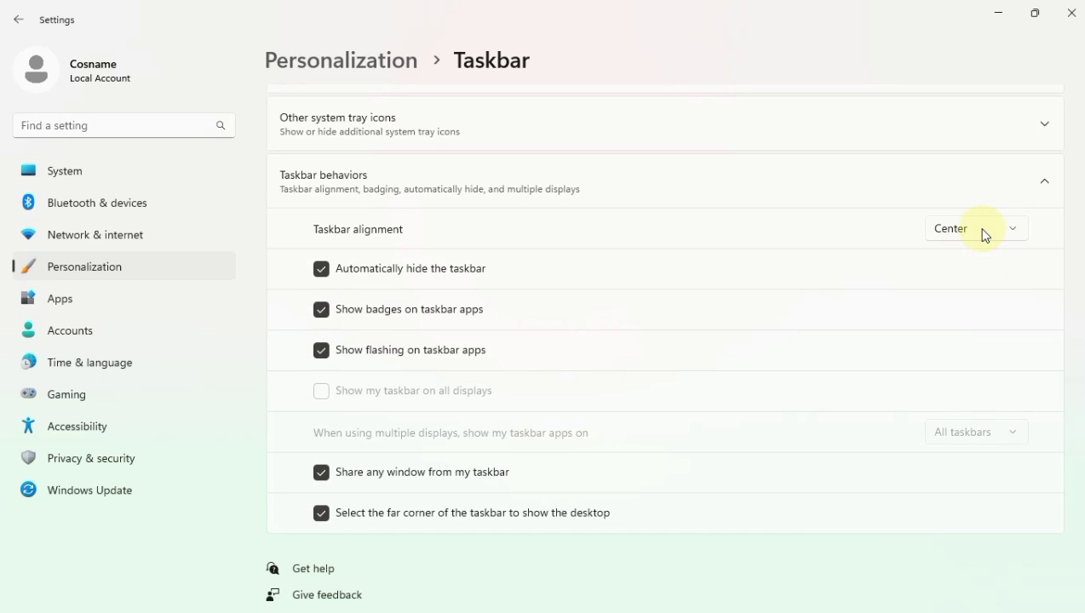
pyautogui.scroll(7, 814, 289)
pyautogui.scroll(-5, 814, 289)
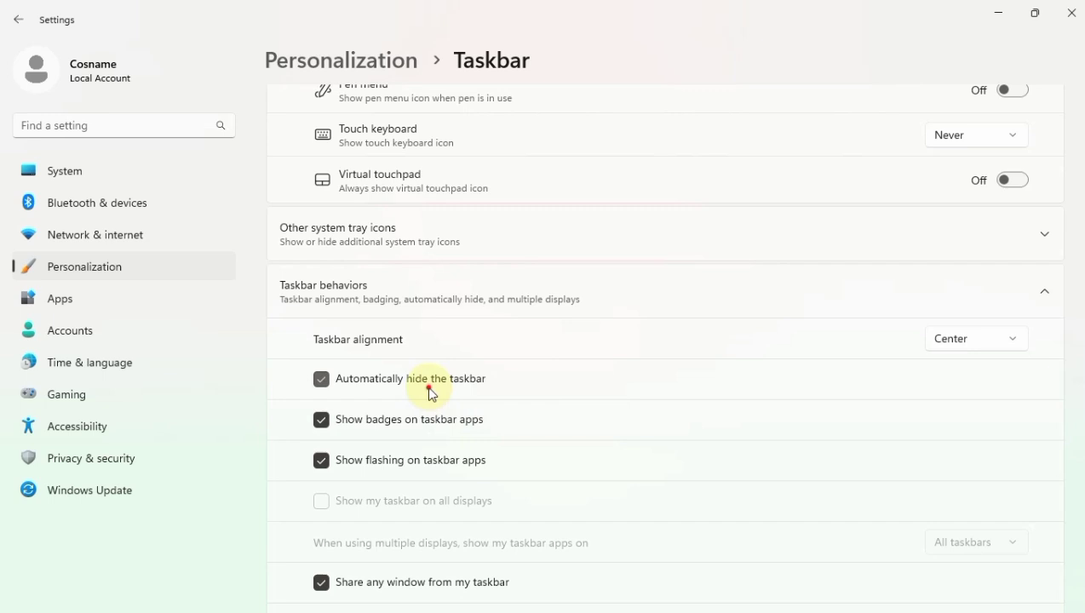
pyautogui.click(432, 393)
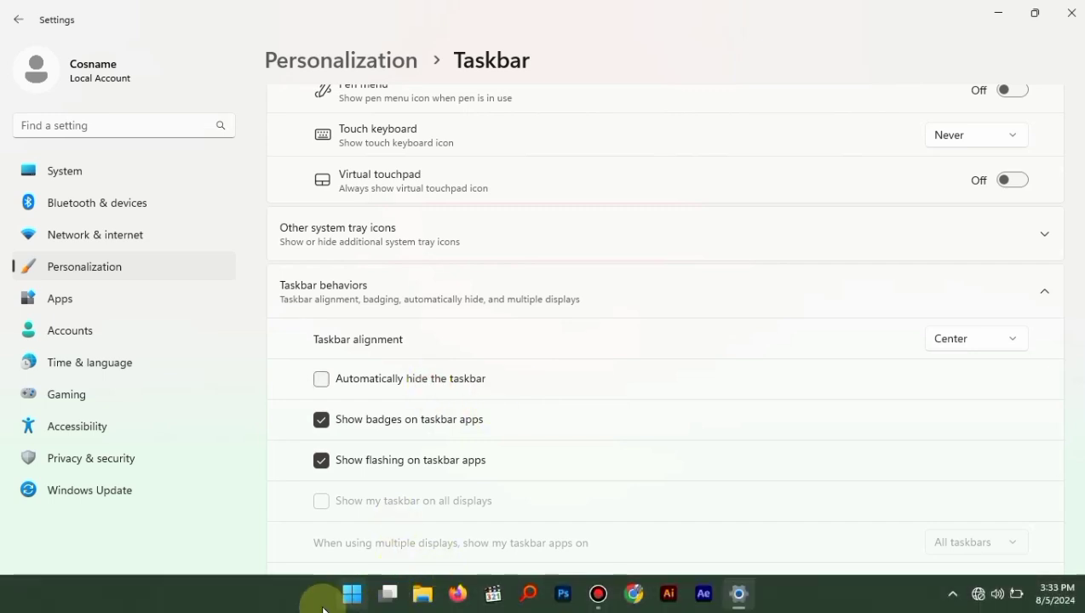
# Step: Set the taskbar alignment to Left, then return it to Center
pyautogui.click(969, 340)
pyautogui.click(966, 314)
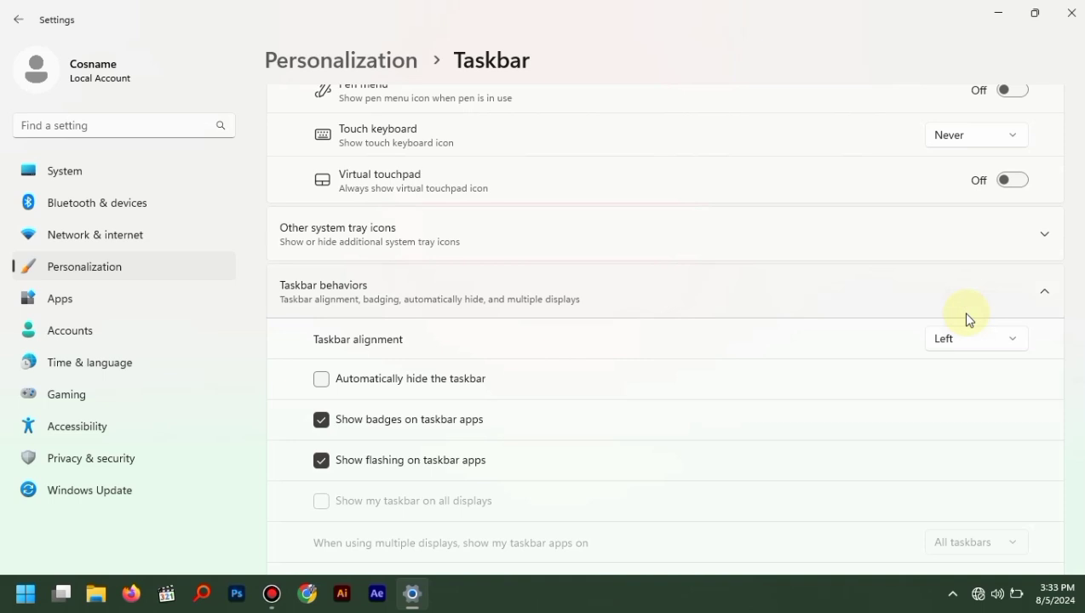
pyautogui.click(965, 339)
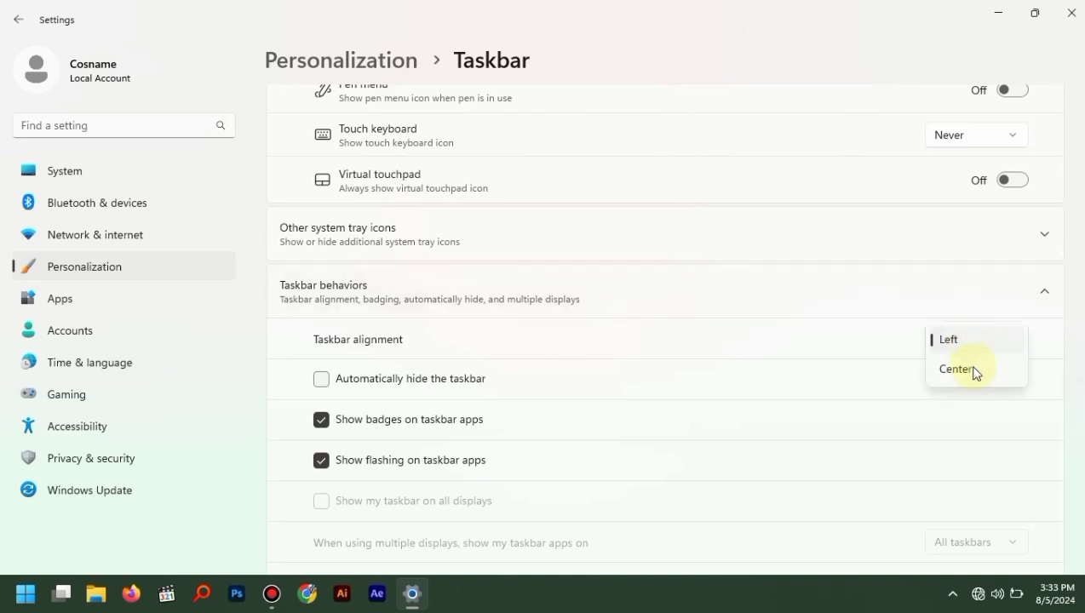
pyautogui.click(975, 371)
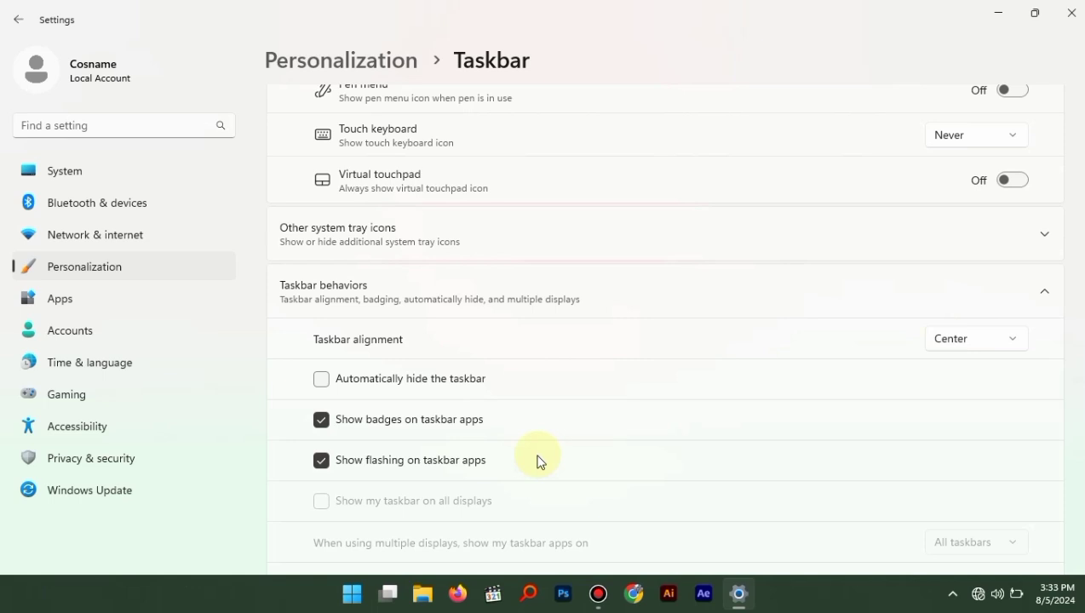
# Step: Toggle the badges and flashing options for taskbar apps off and back on
pyautogui.click(416, 426)
pyautogui.click(415, 426)
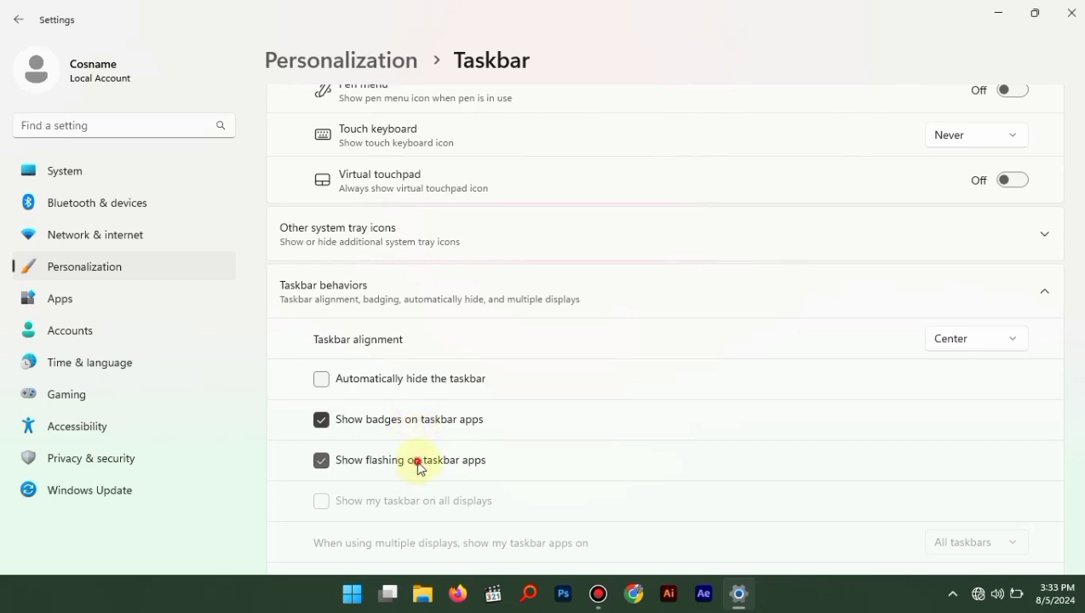
pyautogui.click(413, 456)
pyautogui.click(413, 456)
# Step: Toggle the options for sharing any window from the taskbar and showing the desktop from its far corner off and on
pyautogui.scroll(-3, 500, 433)
pyautogui.click(492, 433)
pyautogui.click(490, 426)
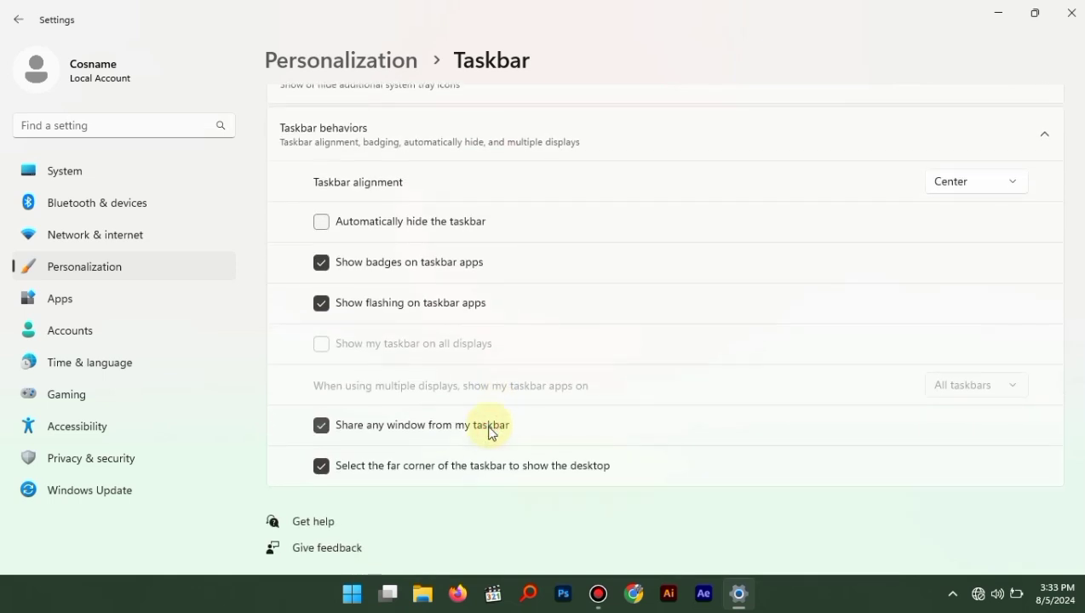
pyautogui.click(479, 470)
# Step: Turn automatic hiding of the taskbar back on and collapse the Taskbar behaviors section
pyautogui.scroll(1, 479, 471)
pyautogui.scroll(2, 479, 471)
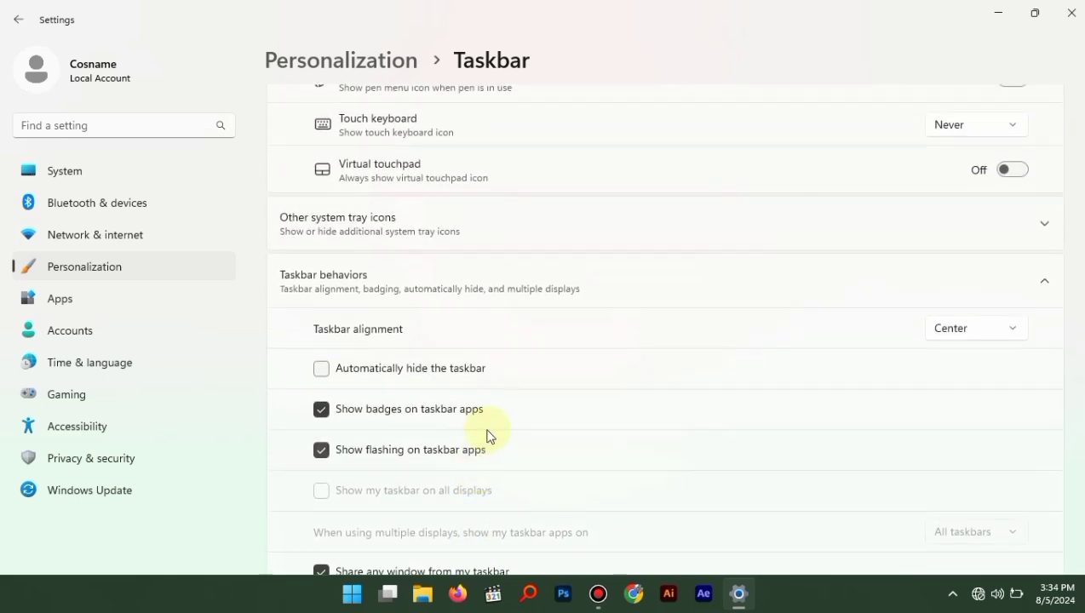
pyautogui.click(481, 374)
pyautogui.scroll(-2, 583, 372)
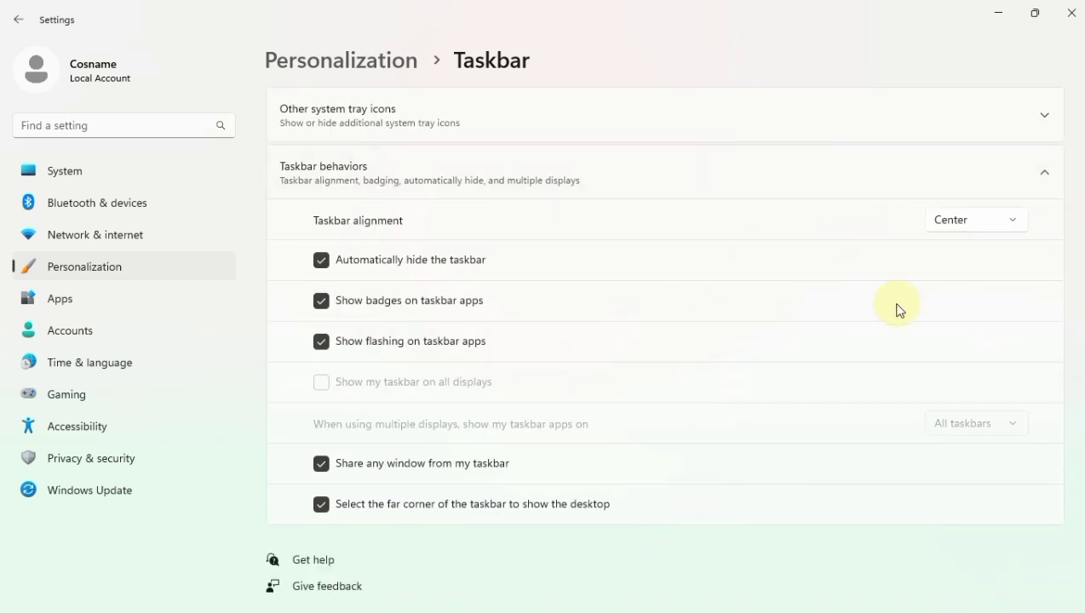
pyautogui.click(996, 173)
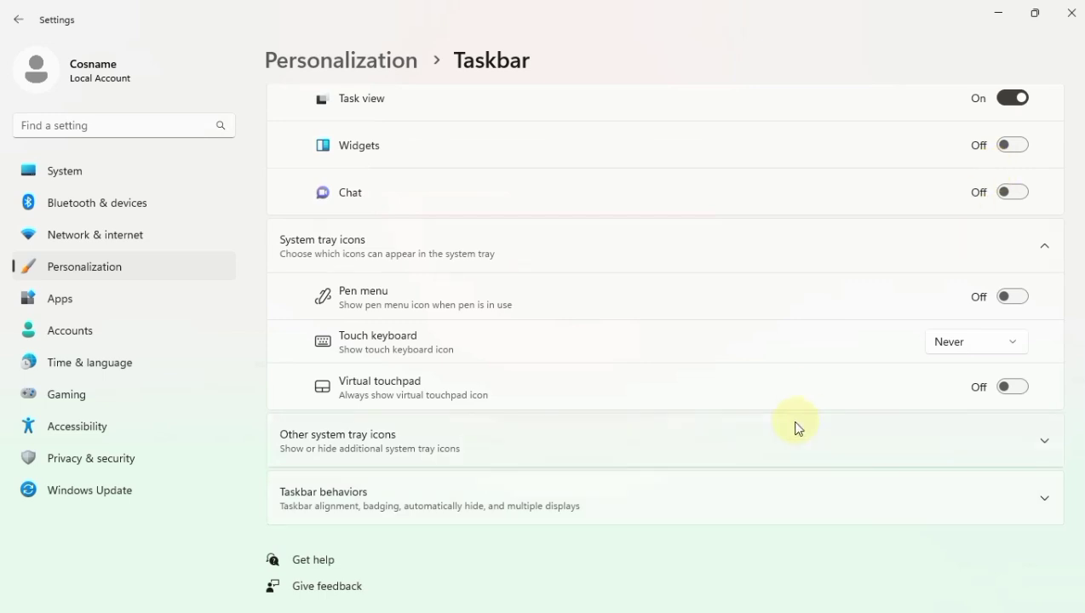
# Step: Expand the Other system tray icons section, turn on the Task Manager icon, and check the taskbar
pyautogui.click(430, 450)
pyautogui.scroll(-2, 502, 429)
pyautogui.scroll(-3, 502, 429)
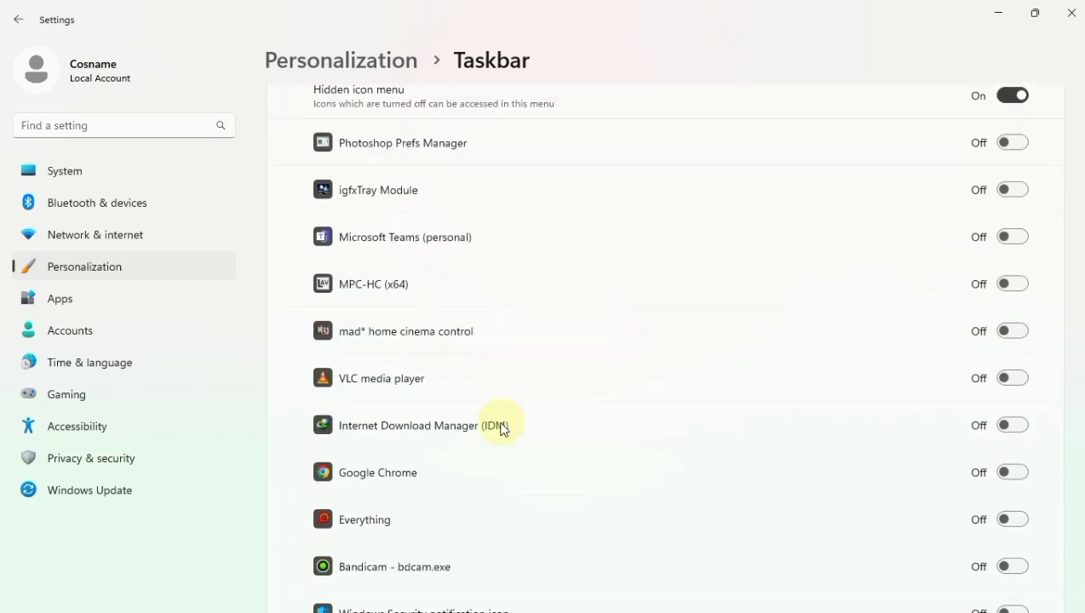
pyautogui.scroll(-3, 504, 430)
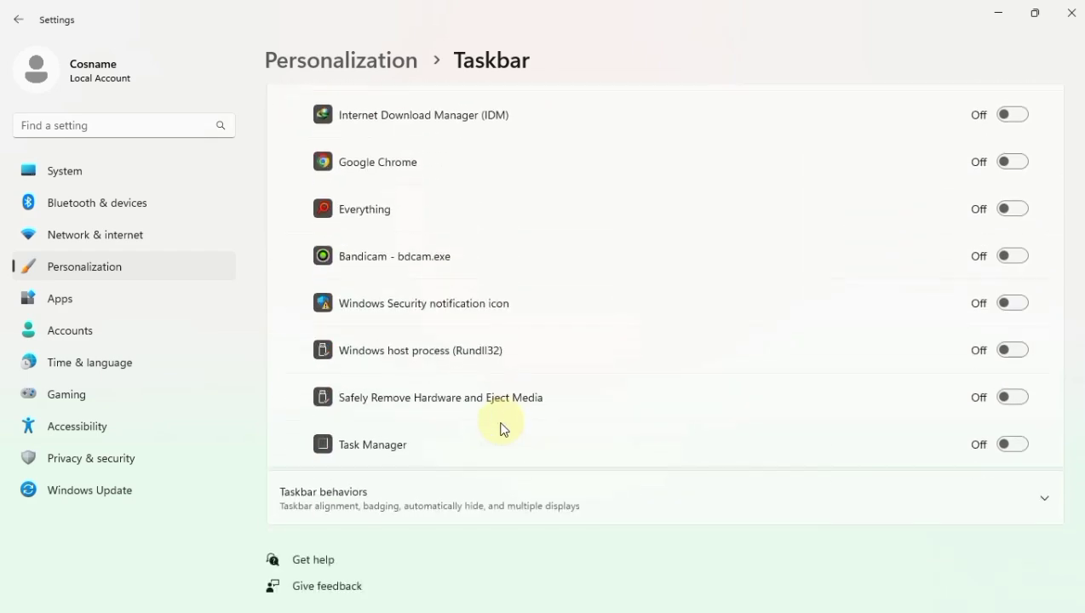
pyautogui.click(1010, 447)
pyautogui.moveTo(758, 603)
# Step: Turn the Task Manager tray icon off again and collapse the Other system tray icons section
pyautogui.scroll(5, 917, 406)
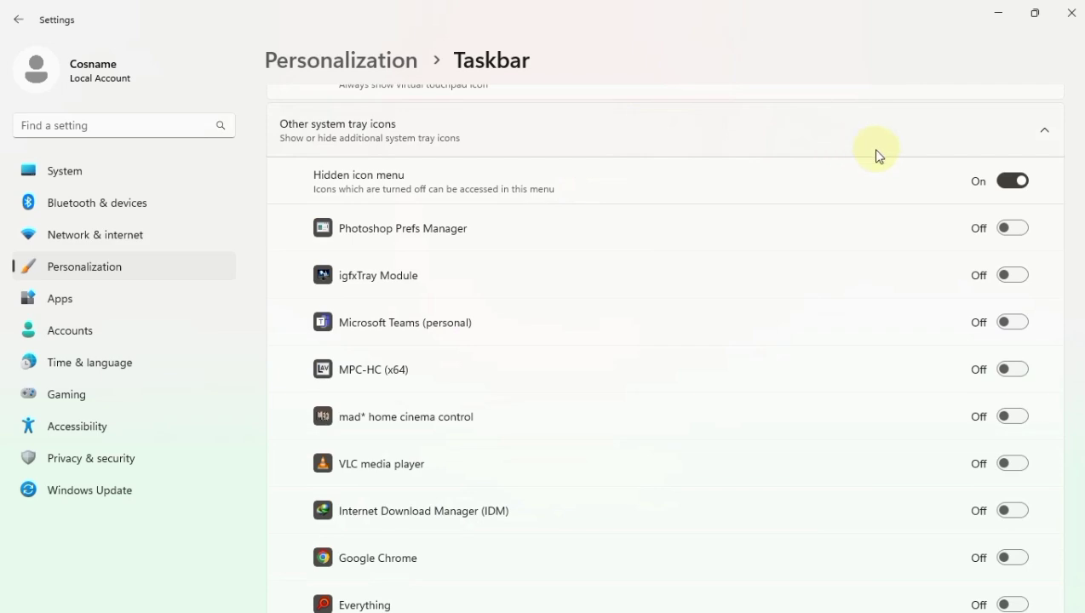
pyautogui.scroll(-5, 845, 310)
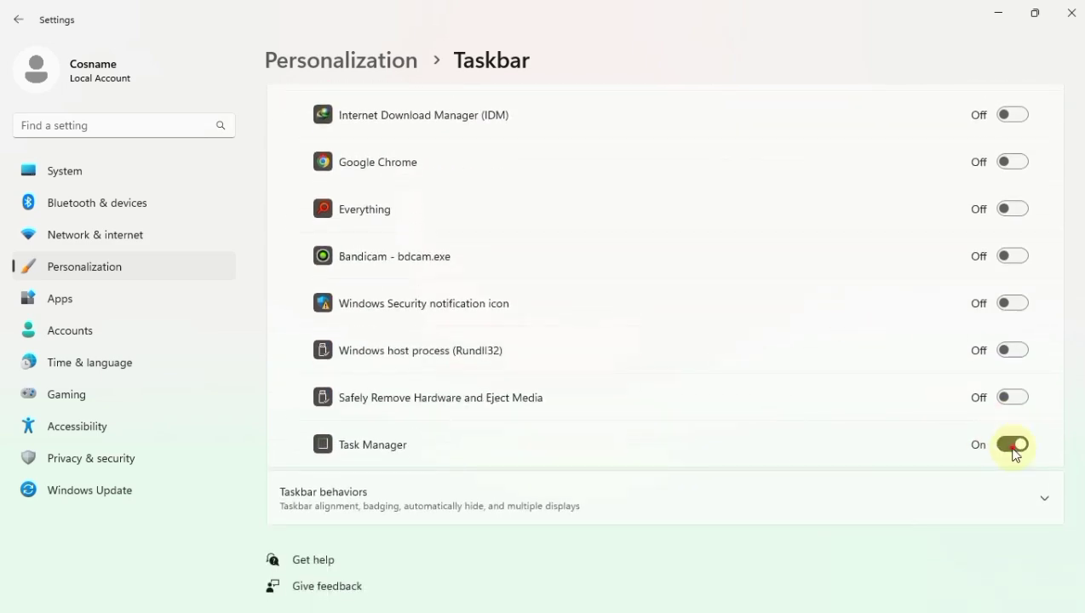
pyautogui.click(1013, 444)
pyautogui.scroll(5, 933, 381)
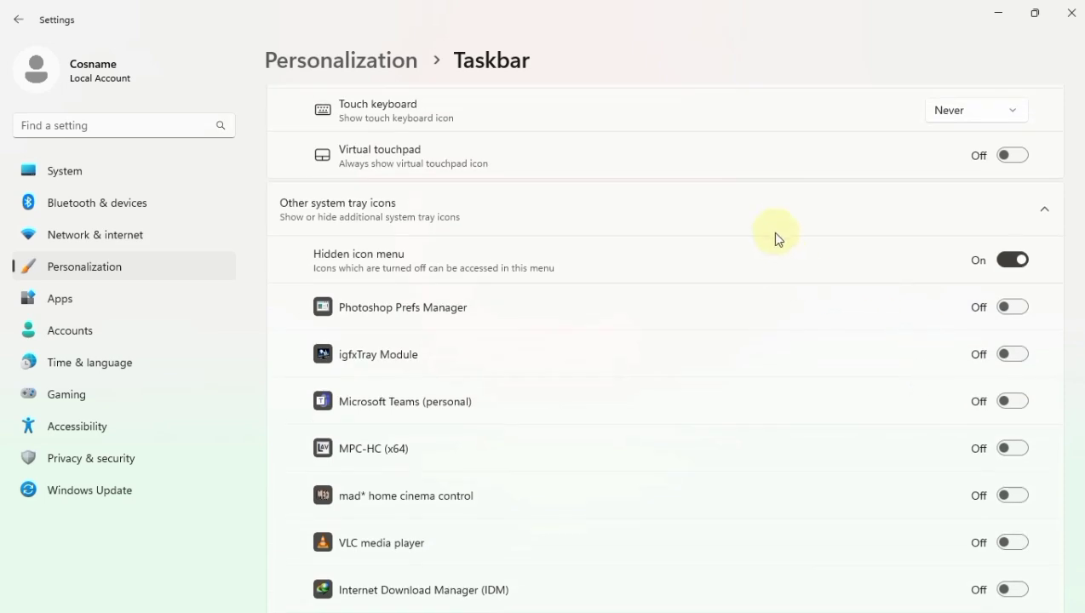
pyautogui.click(771, 223)
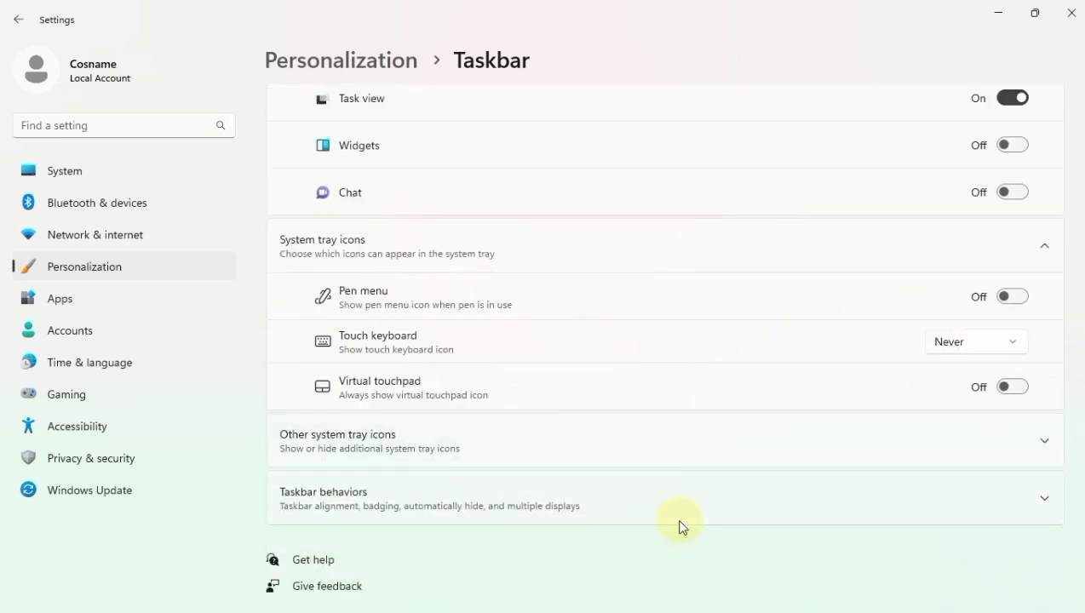